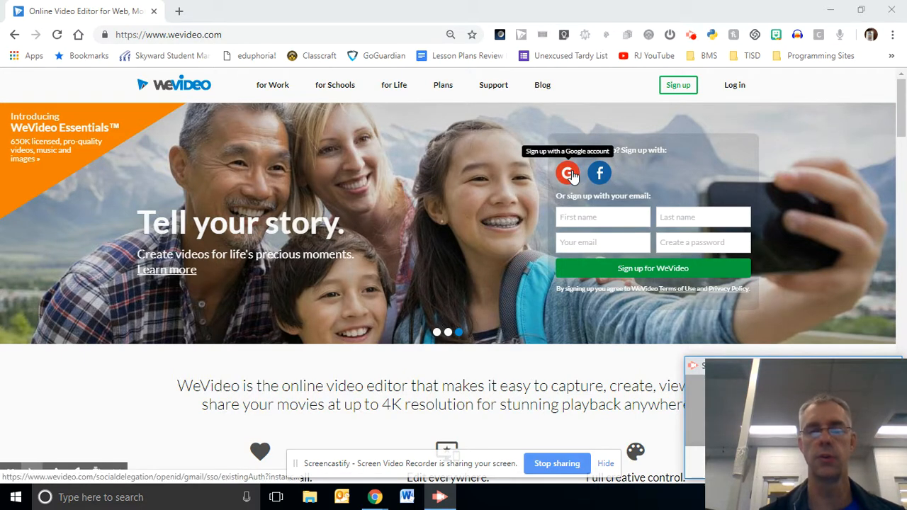
# Sign in with the Google account and start a blank edit in horizontal format, saved in the ScreenCastify Intro project
pyautogui.click(570, 174)
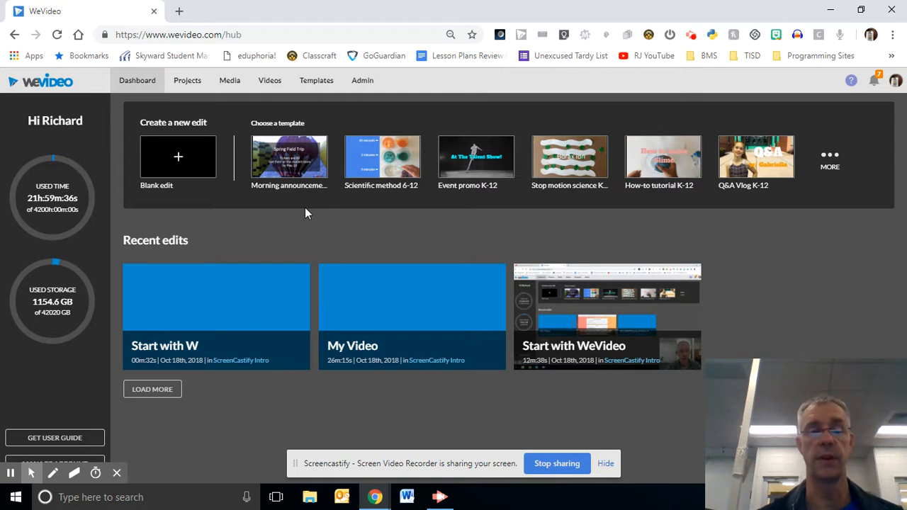
pyautogui.moveTo(205, 285)
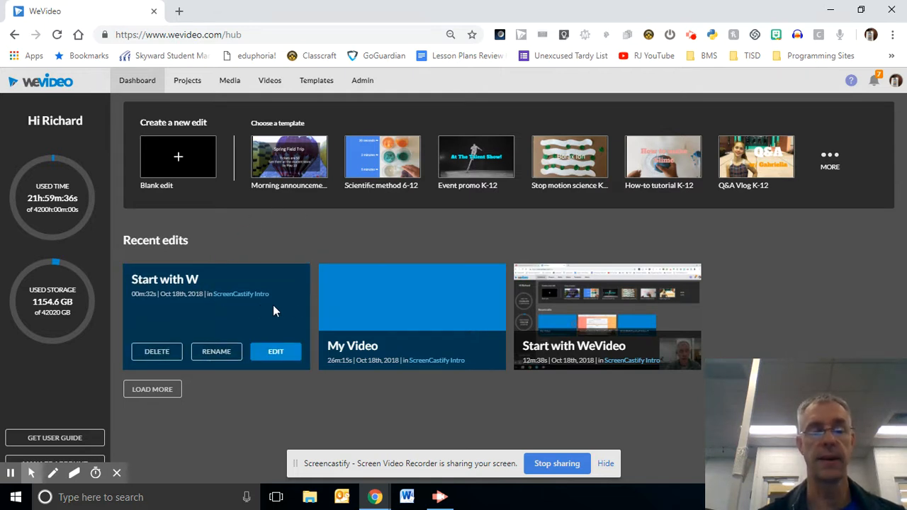
pyautogui.moveTo(546, 294)
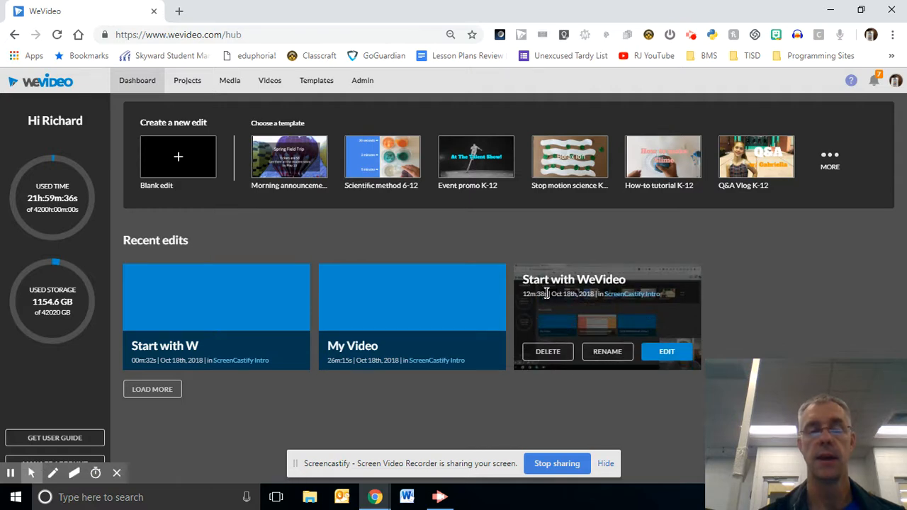
pyautogui.click(172, 162)
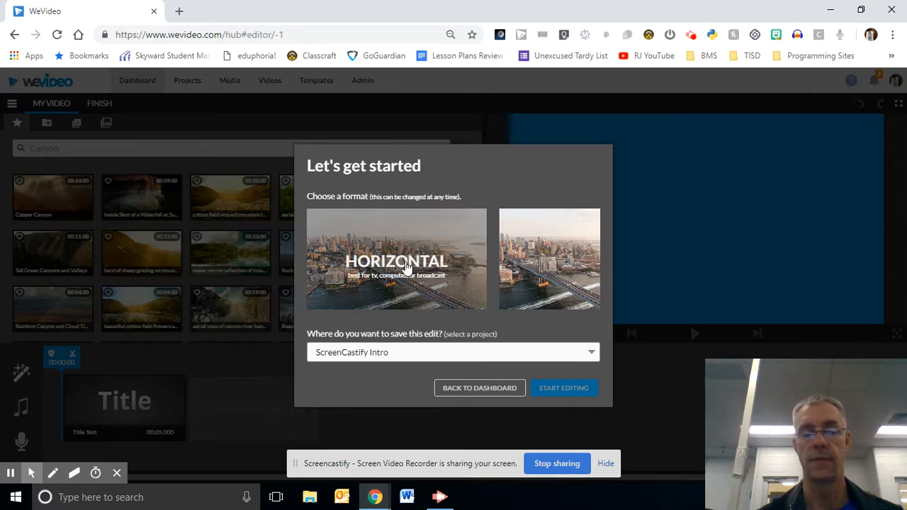
pyautogui.click(405, 263)
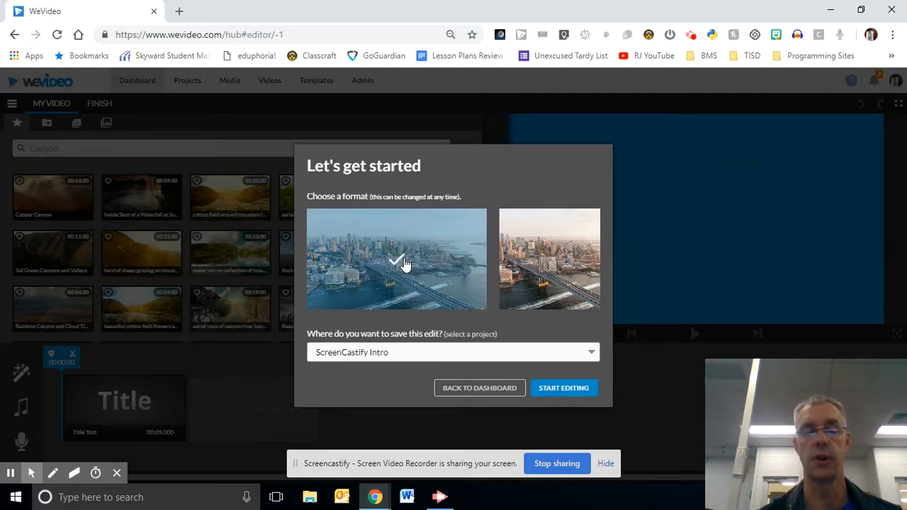
pyautogui.click(573, 390)
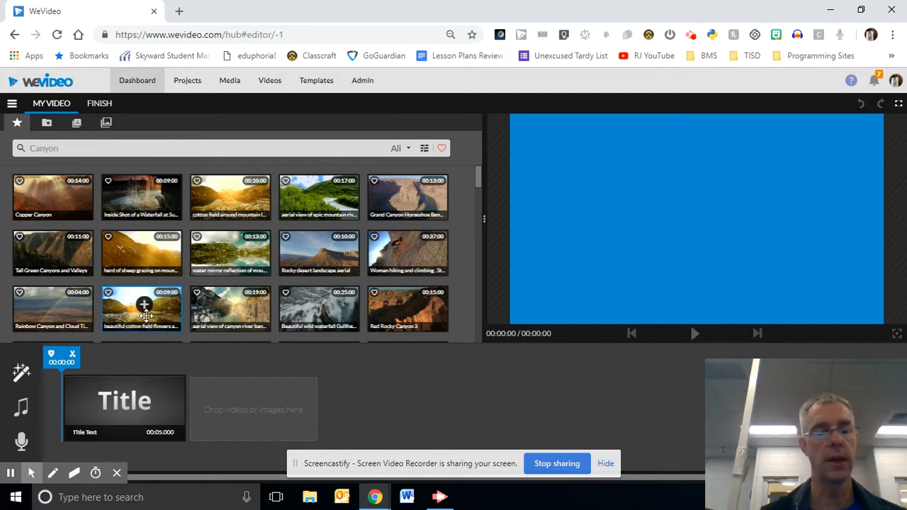
# Switch the editor to timeline view and back to storyboard view
pyautogui.click(13, 104)
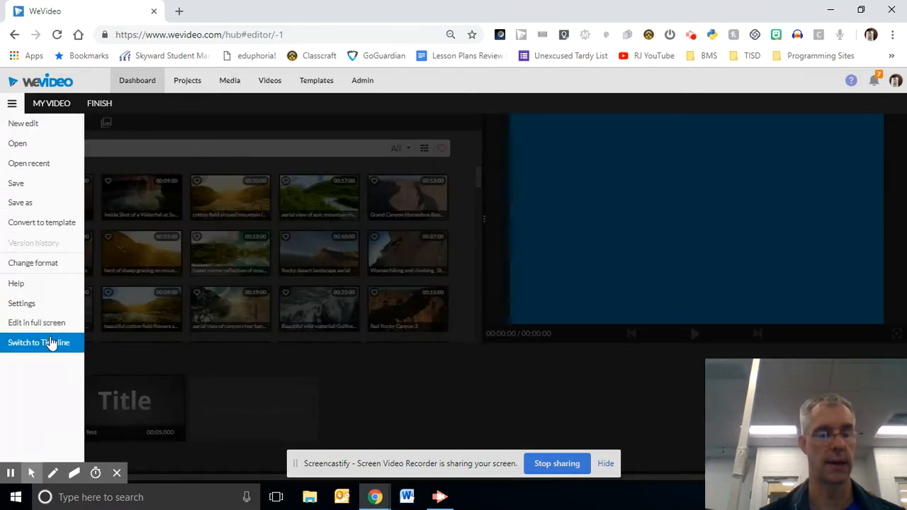
pyautogui.click(53, 343)
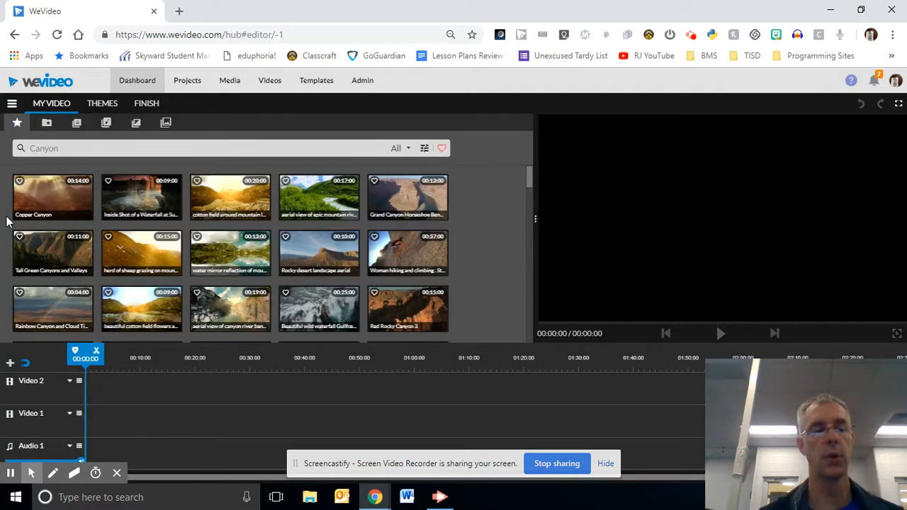
pyautogui.click(12, 105)
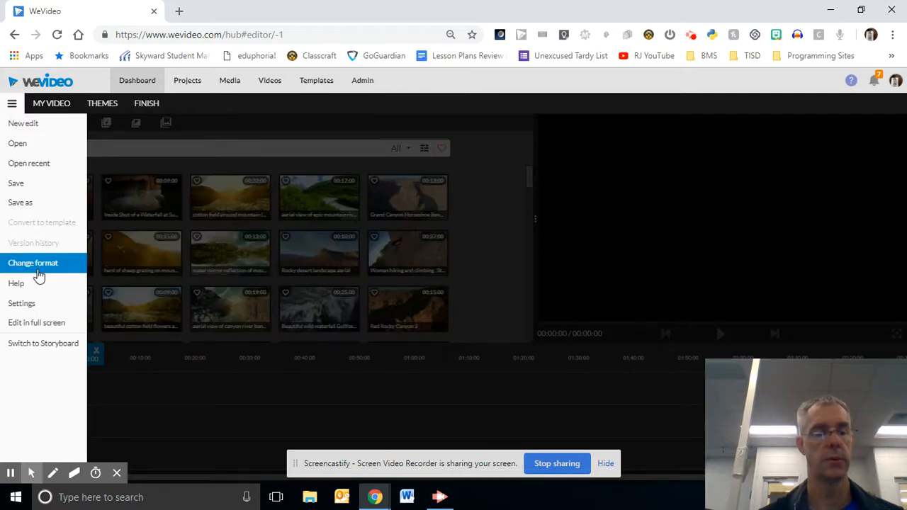
pyautogui.click(38, 342)
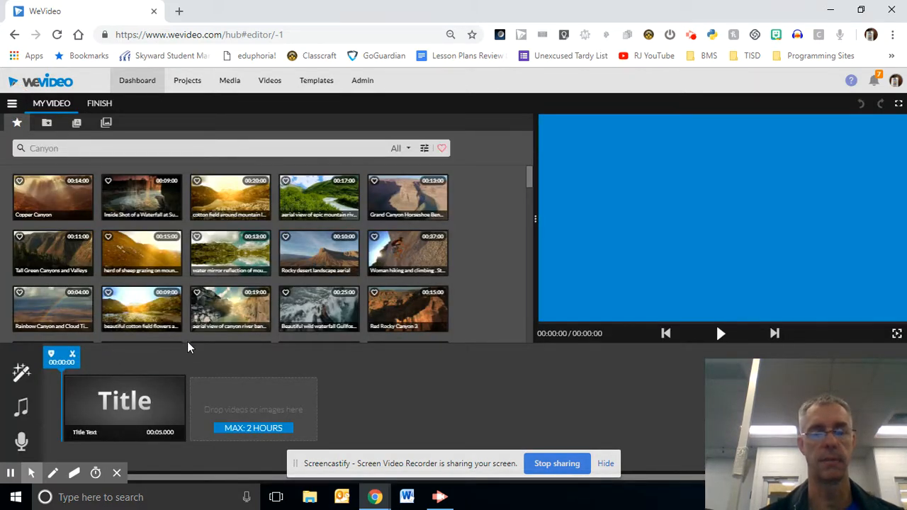
# Replace the text of the title clip with "Start with WeVideo"
pyautogui.moveTo(127, 401)
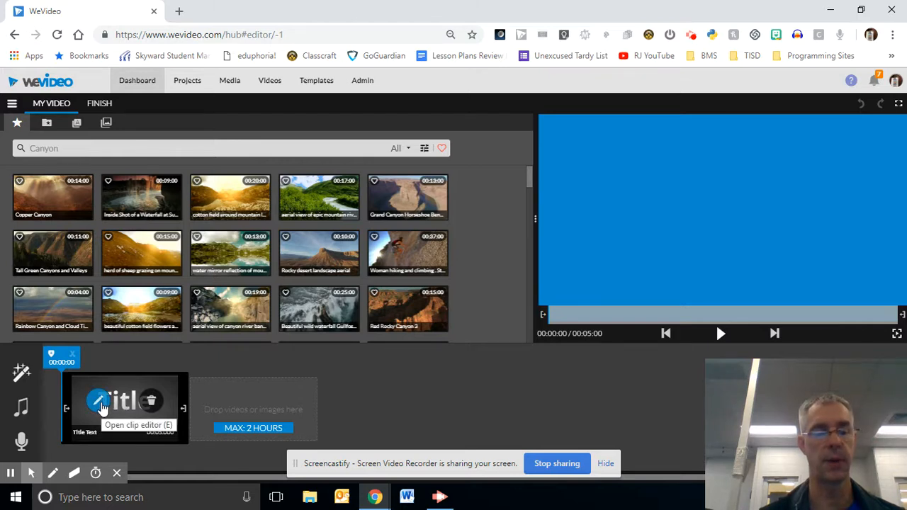
pyautogui.click(99, 404)
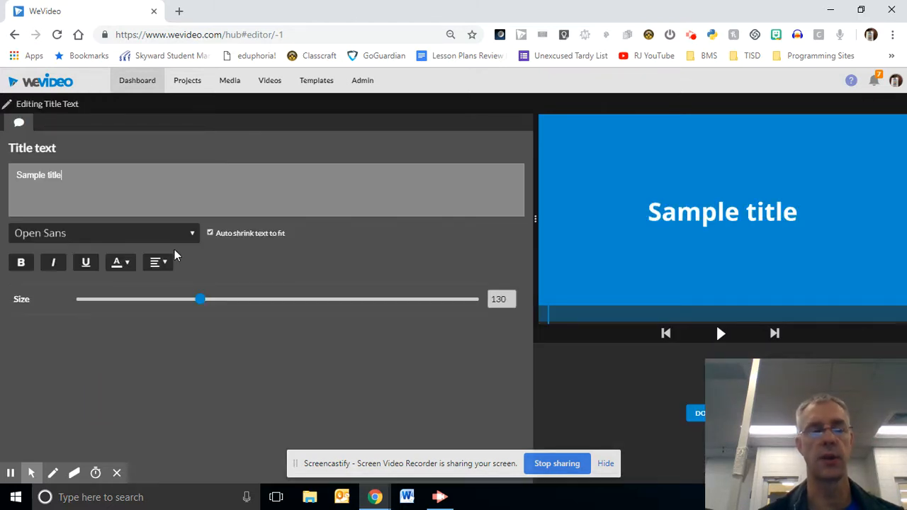
pyautogui.press('BackSpace')
pyautogui.press('BackSpace')
pyautogui.press('BackSpace')
pyautogui.press('BackSpace')
pyautogui.press('BackSpace')
pyautogui.press('BackSpace')
pyautogui.press('BackSpace')
pyautogui.press('BackSpace')
pyautogui.press('BackSpace')
pyautogui.press('BackSpace')
pyautogui.press('BackSpace')
pyautogui.press('BackSpace')
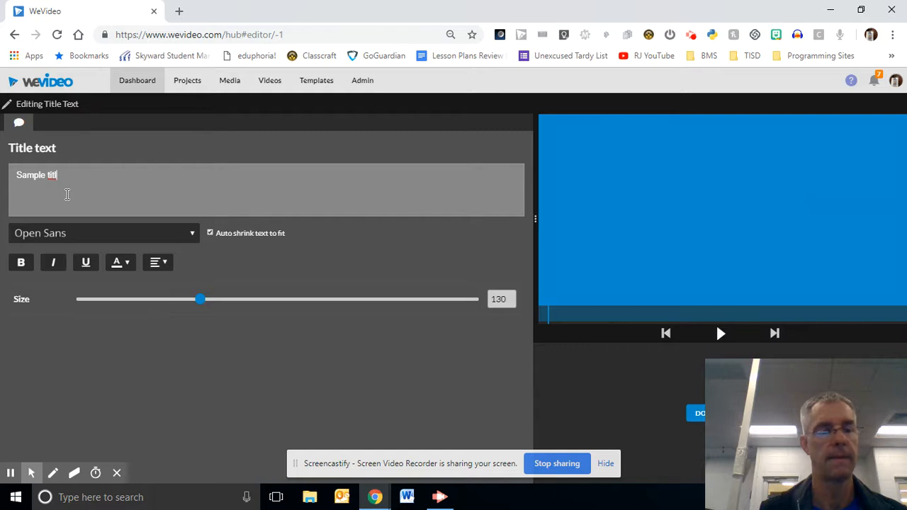
pyautogui.write('S')
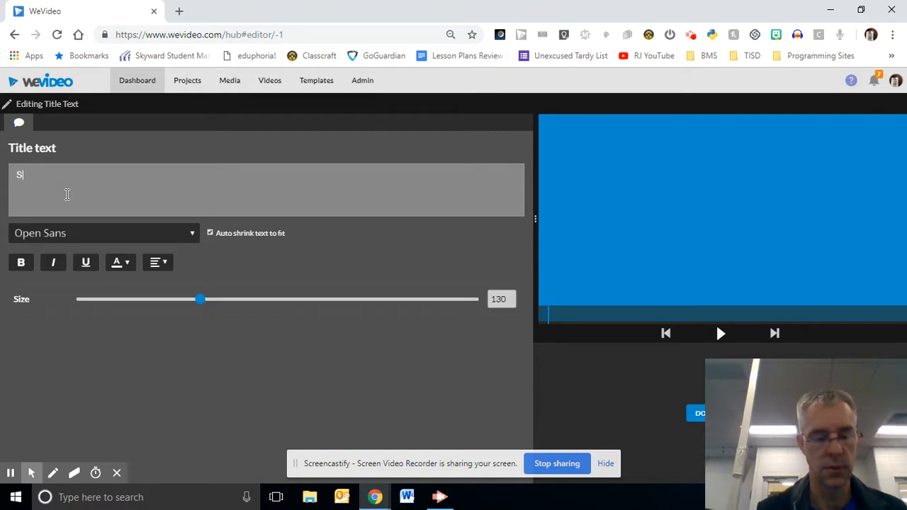
pyautogui.write('tart with ')
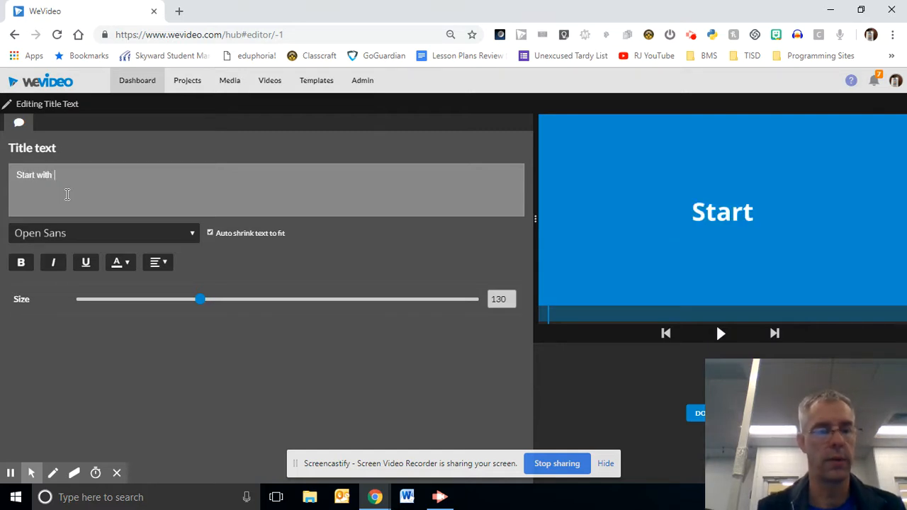
pyautogui.write('WeVideo')
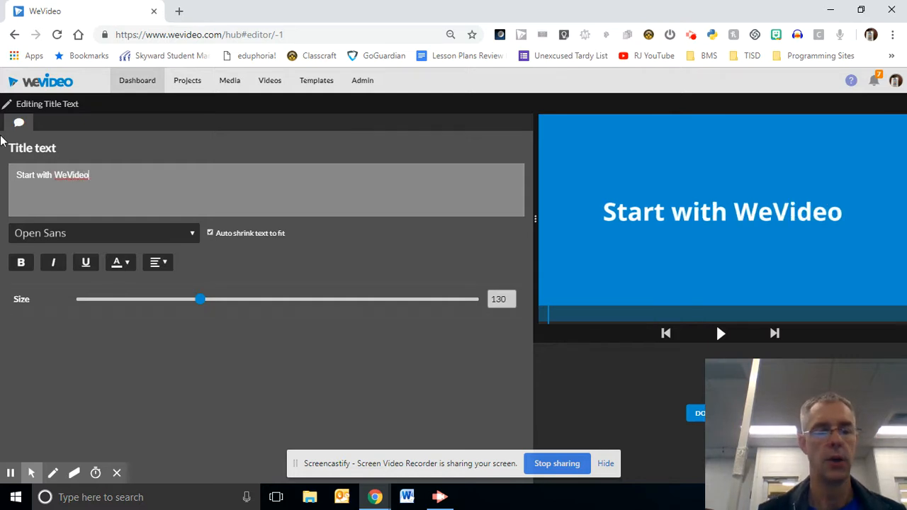
# Format the title in the AlfaSlabOne font with golden yellow text, rgb(241, 194, 50), and finish editing the title clip
pyautogui.click(126, 238)
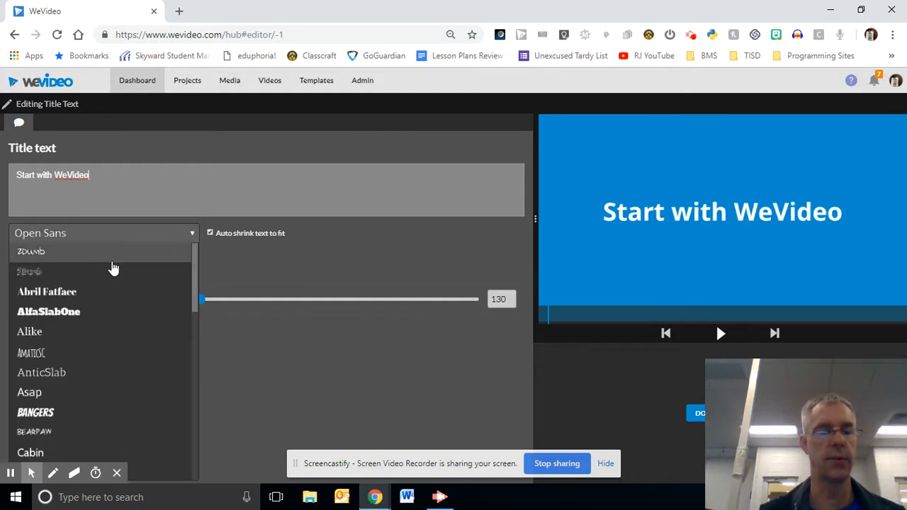
pyautogui.click(80, 312)
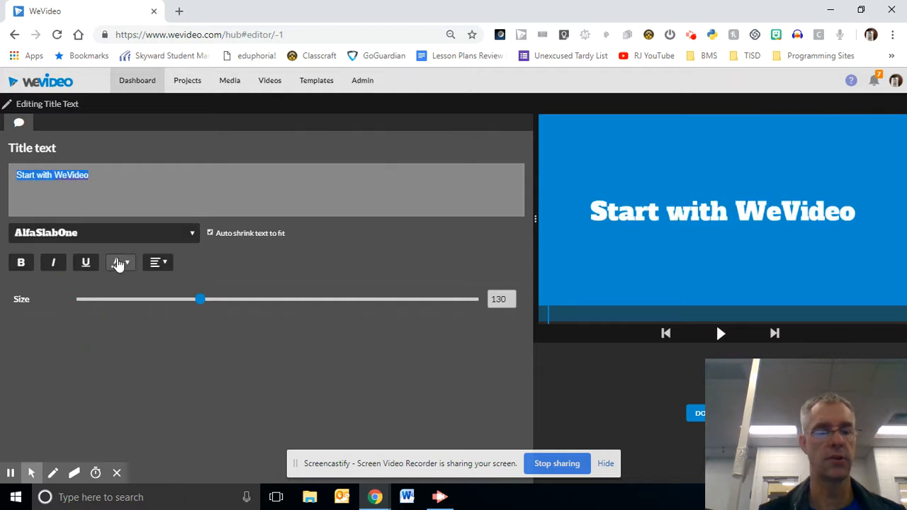
pyautogui.click(118, 262)
pyautogui.click(152, 335)
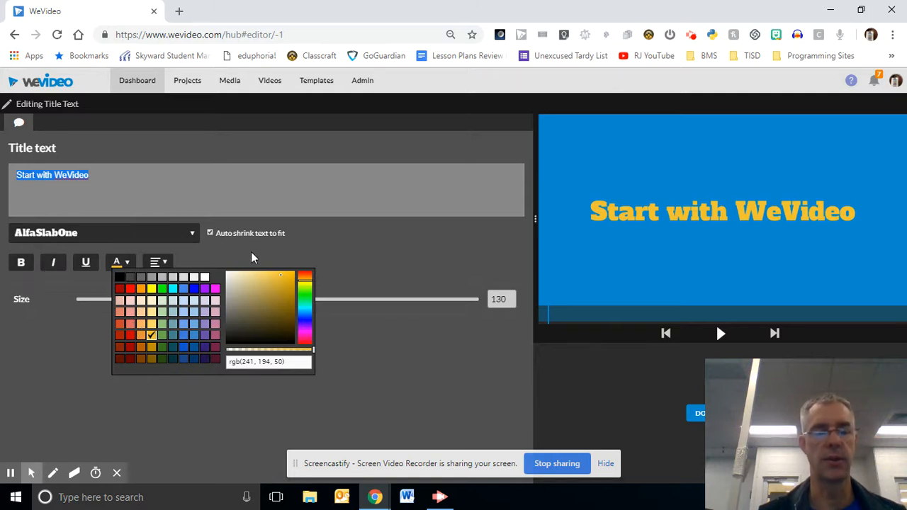
pyautogui.click(333, 265)
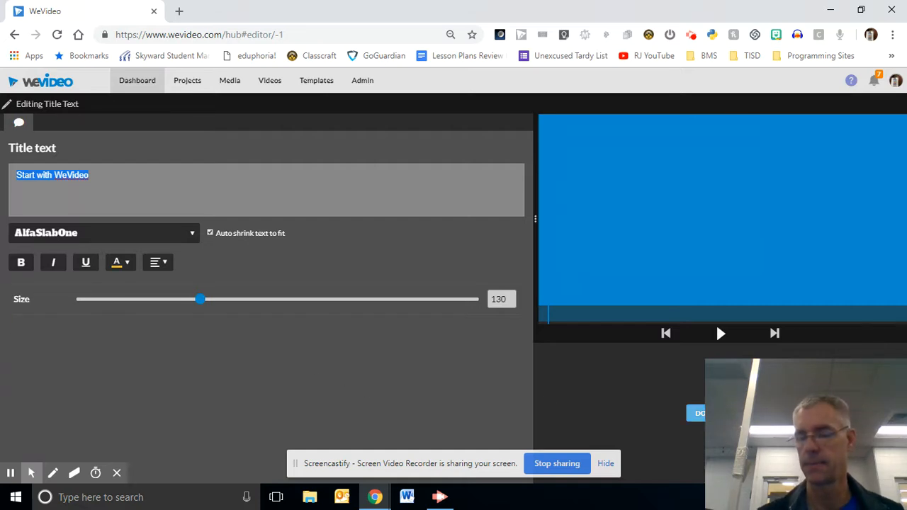
pyautogui.click(696, 413)
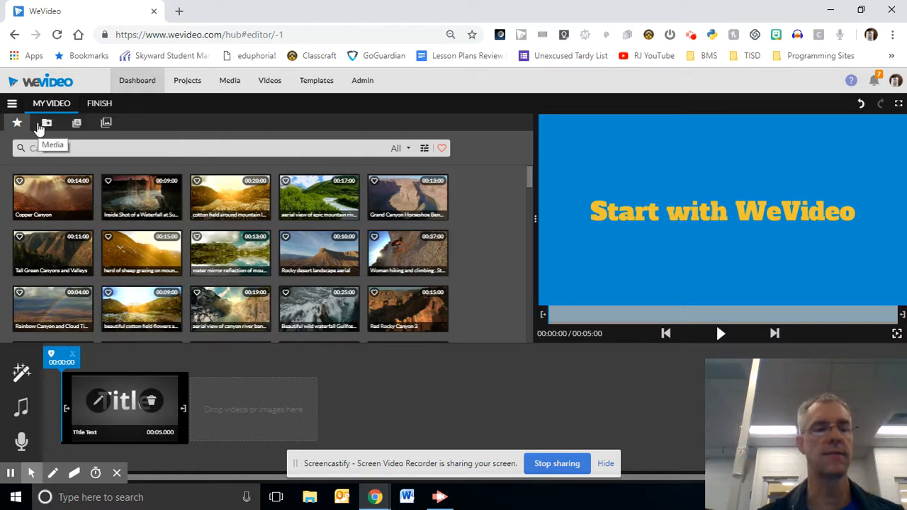
# Import the video file "Finsh with WeVideo" from the Downloads folder into My media
pyautogui.click(47, 124)
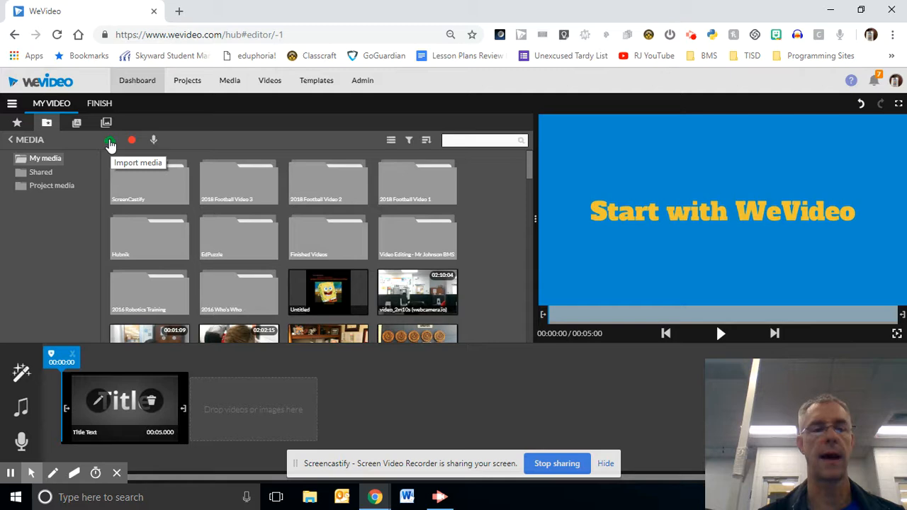
pyautogui.click(110, 143)
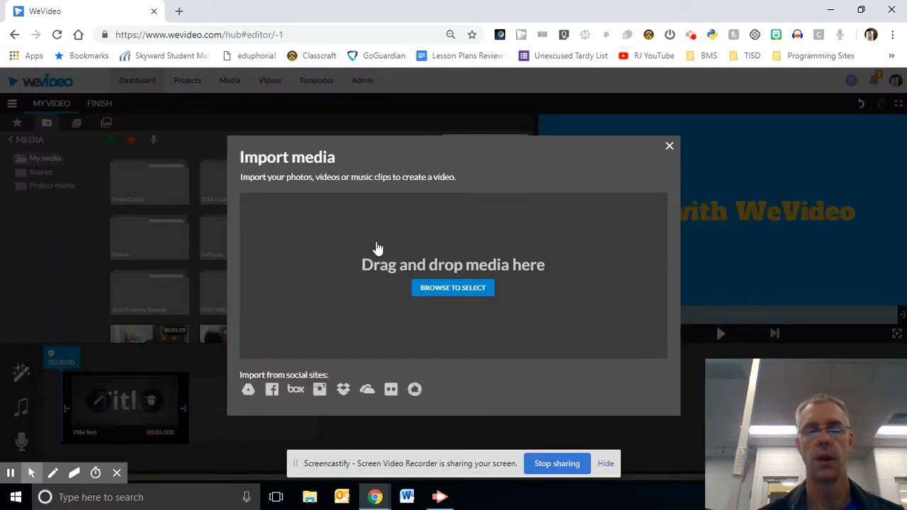
pyautogui.click(448, 288)
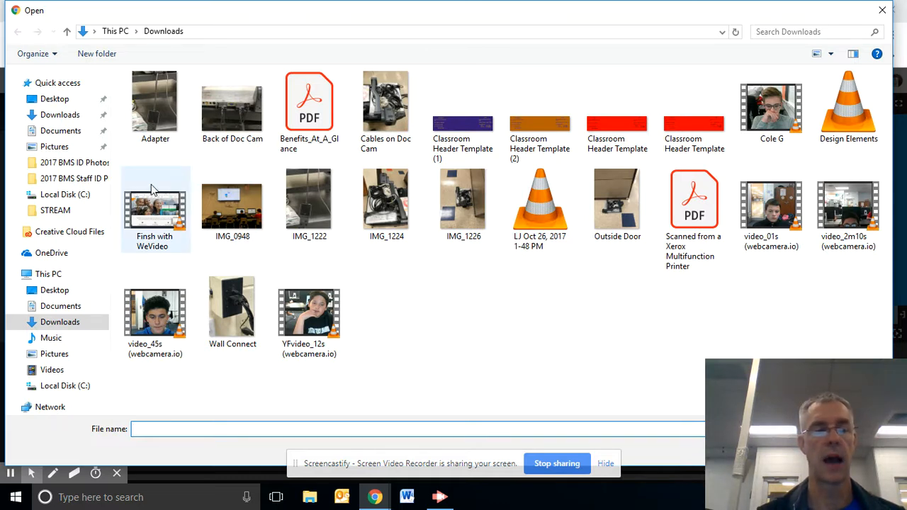
pyautogui.click(150, 205)
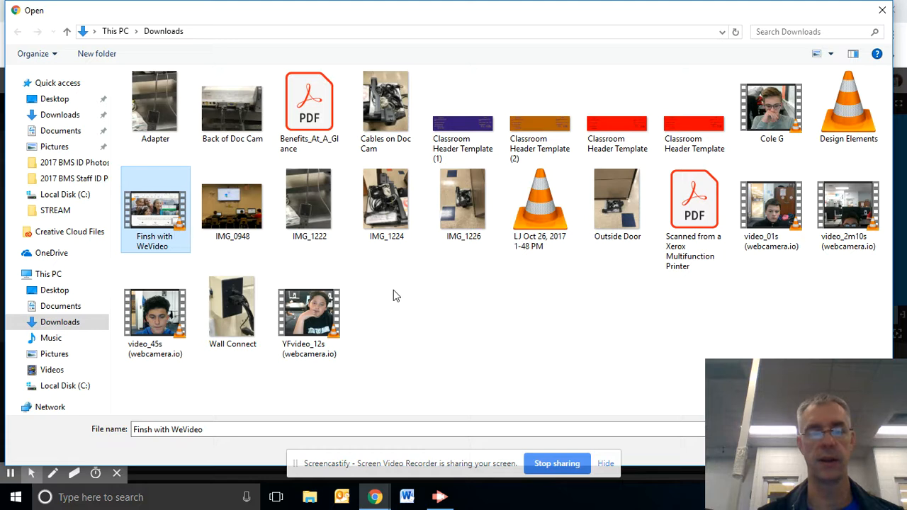
pyautogui.press('Return')
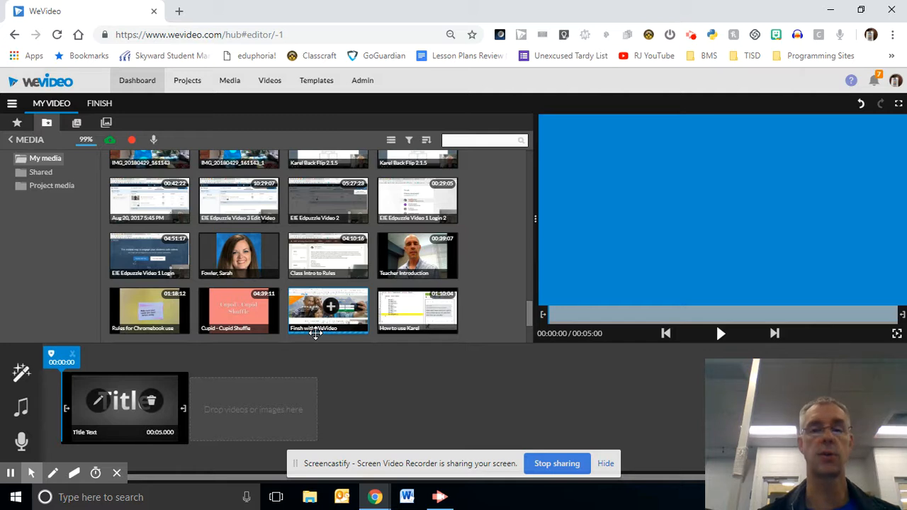
# Add the videos "Finsh with WeVideo", "Teacher Introduction" and "Rules for Chromebook use" to the storyboard, each directly after the title
pyautogui.click(332, 306)
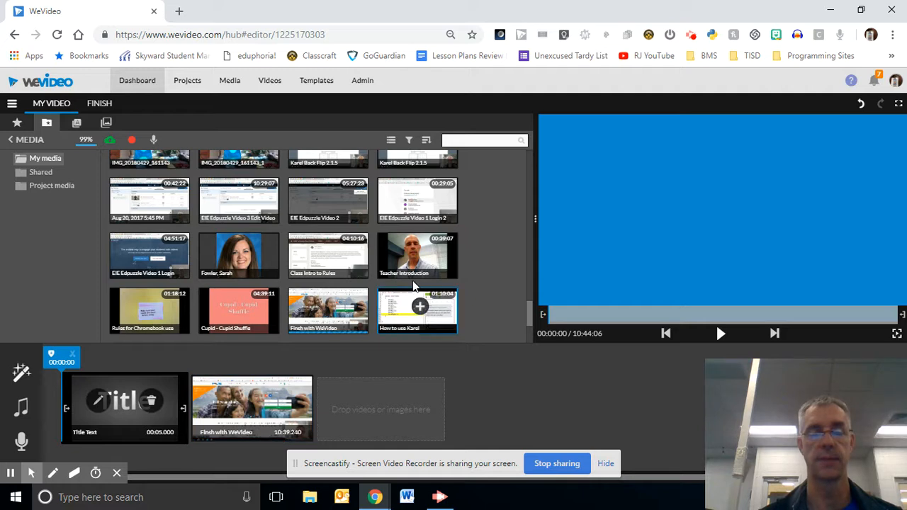
pyautogui.click(419, 252)
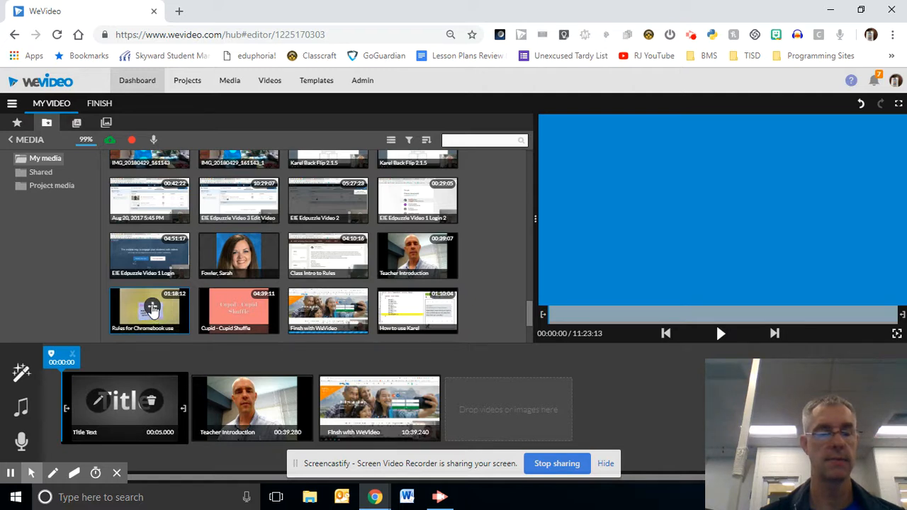
pyautogui.click(152, 308)
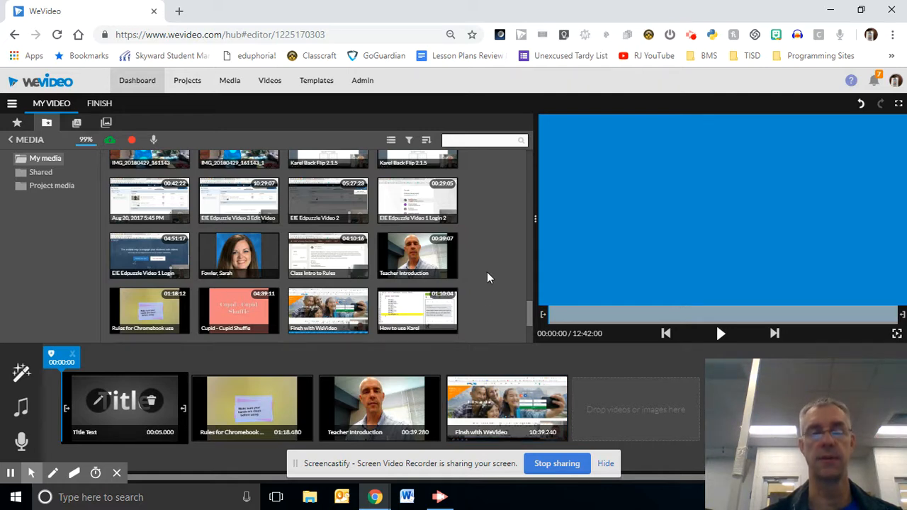
# Add the photos IMG_1410 and IMG_1405 from My media to the storyboard, each directly after the title
pyautogui.moveTo(530, 316); pyautogui.dragTo(532, 220)
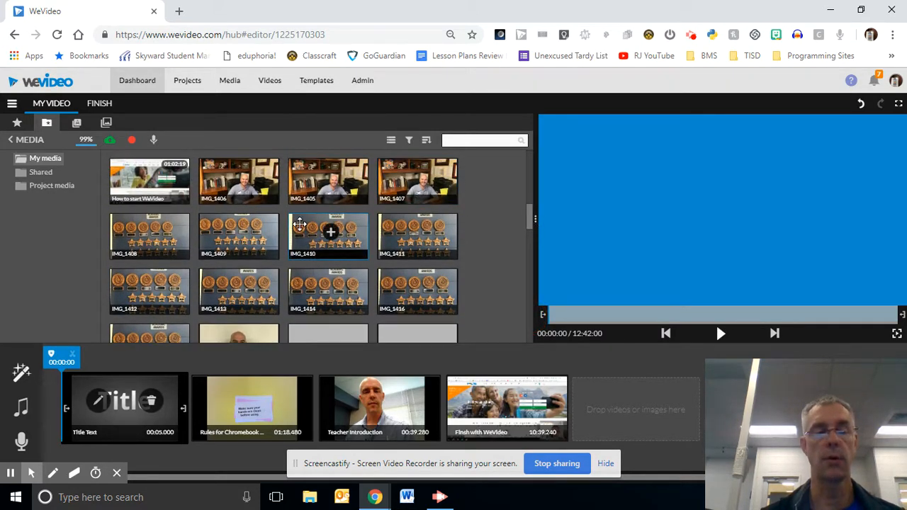
pyautogui.click(334, 234)
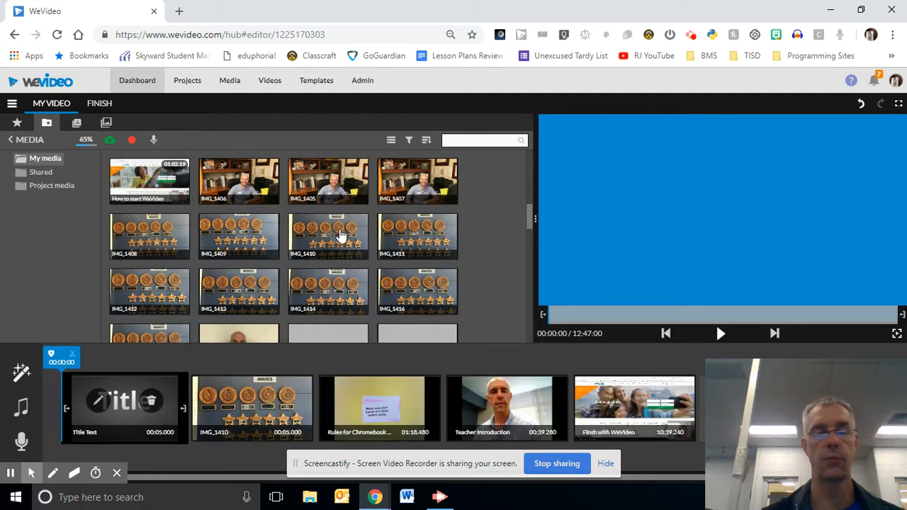
pyautogui.moveTo(527, 213)
pyautogui.mouseDown()
pyautogui.moveTo(535, 154)
pyautogui.moveTo(533, 210)
pyautogui.mouseUp()
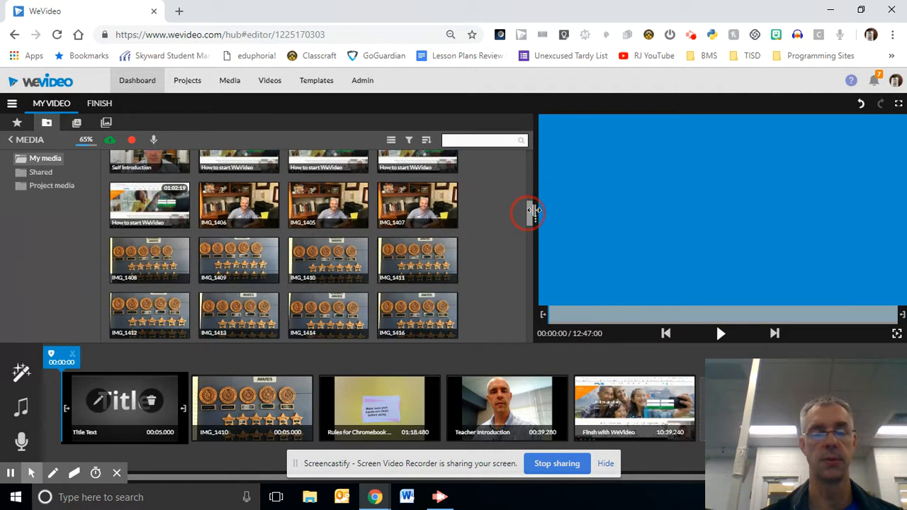
pyautogui.click(333, 207)
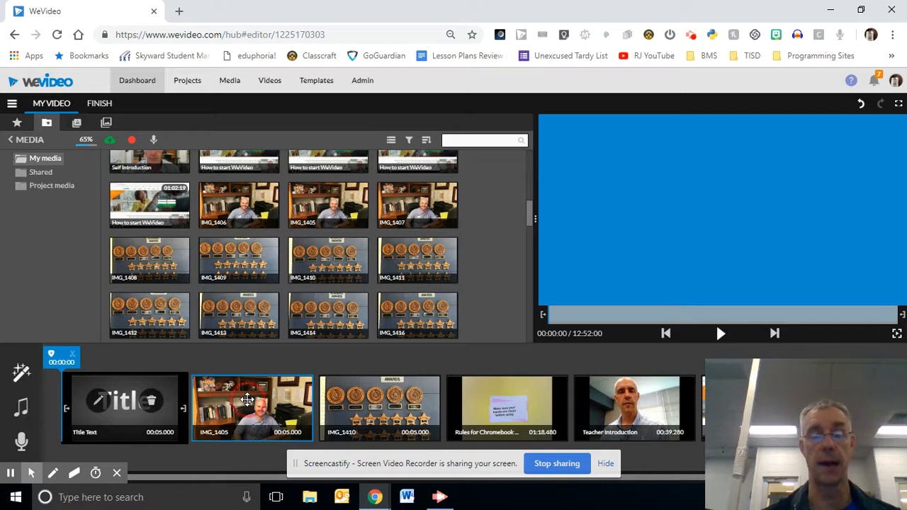
# Rearrange the storyboard so Teacher Introduction follows the title and IMG_1405 comes after Rules for Chromebook use
pyautogui.moveTo(248, 400)
pyautogui.mouseDown()
pyautogui.moveTo(628, 400)
pyautogui.moveTo(239, 394)
pyautogui.mouseUp()
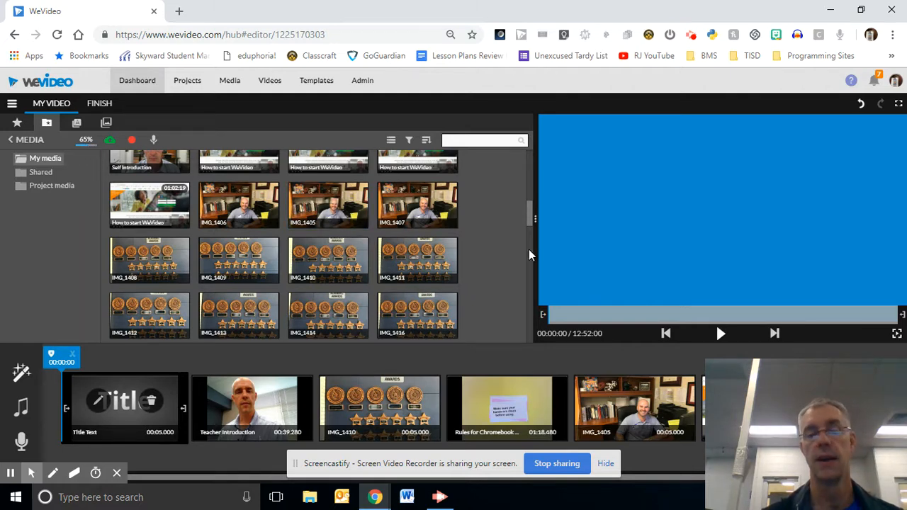
pyautogui.moveTo(529, 210); pyautogui.dragTo(537, 322)
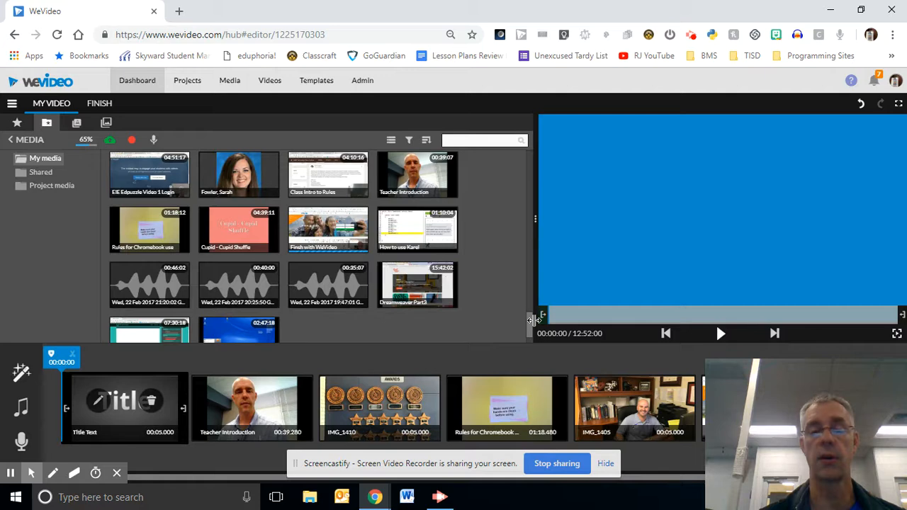
# Save the edit and switch it from the storyboard to the timeline view
pyautogui.moveTo(529, 321); pyautogui.dragTo(533, 244)
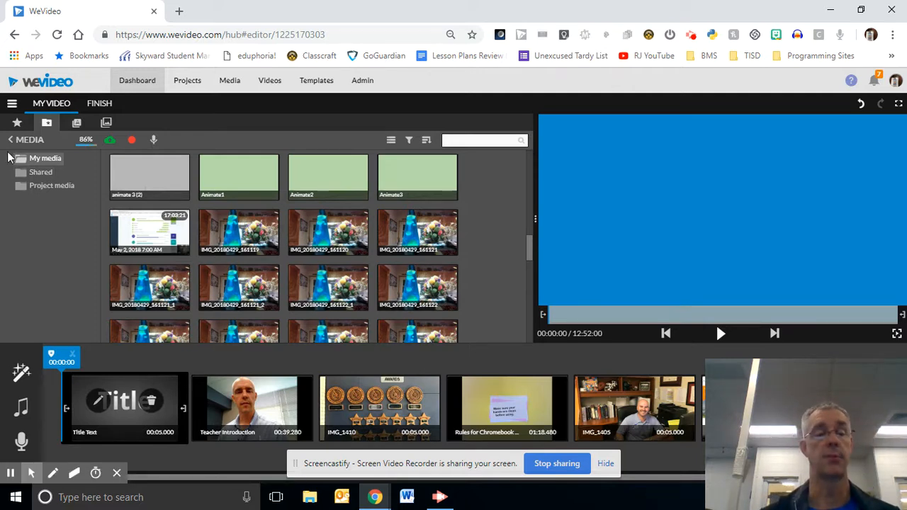
pyautogui.click(11, 104)
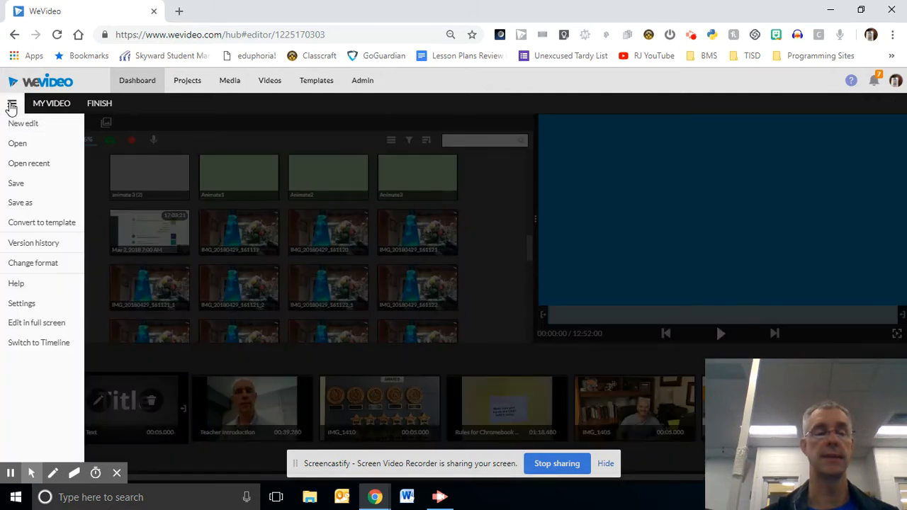
pyautogui.click(23, 185)
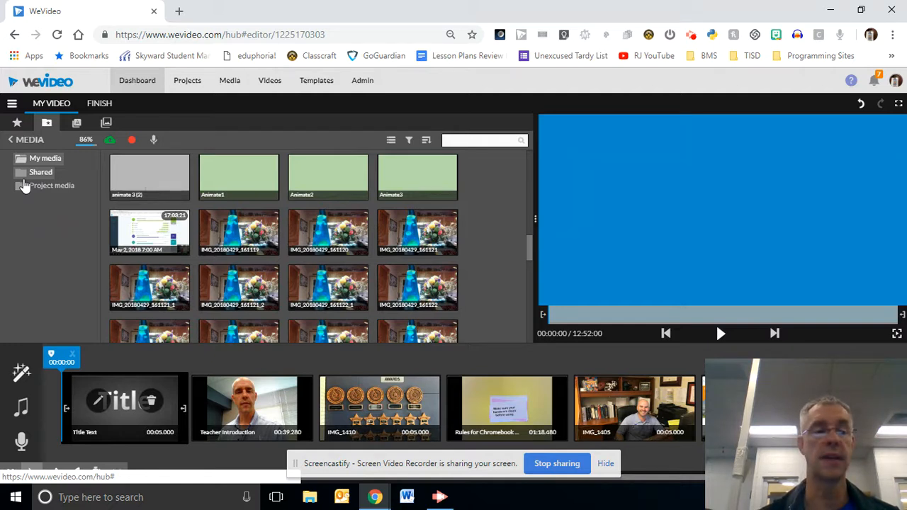
pyautogui.click(12, 103)
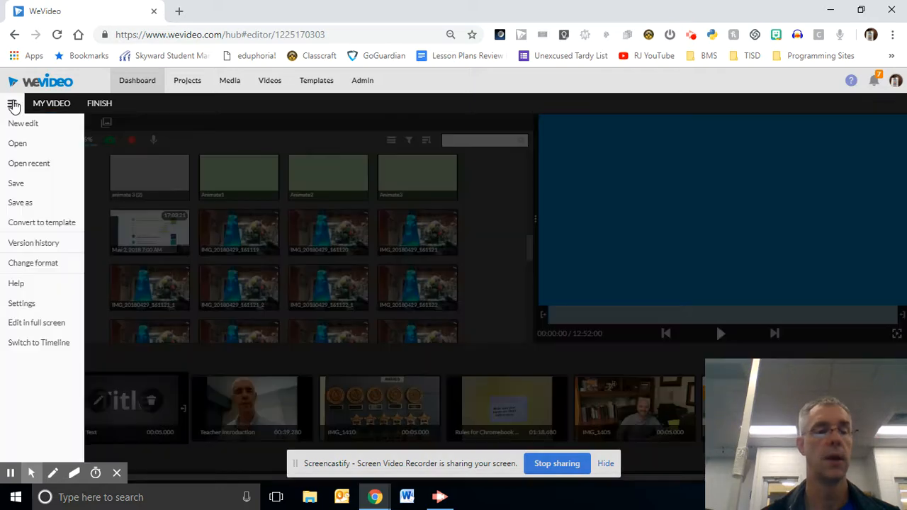
pyautogui.click(35, 350)
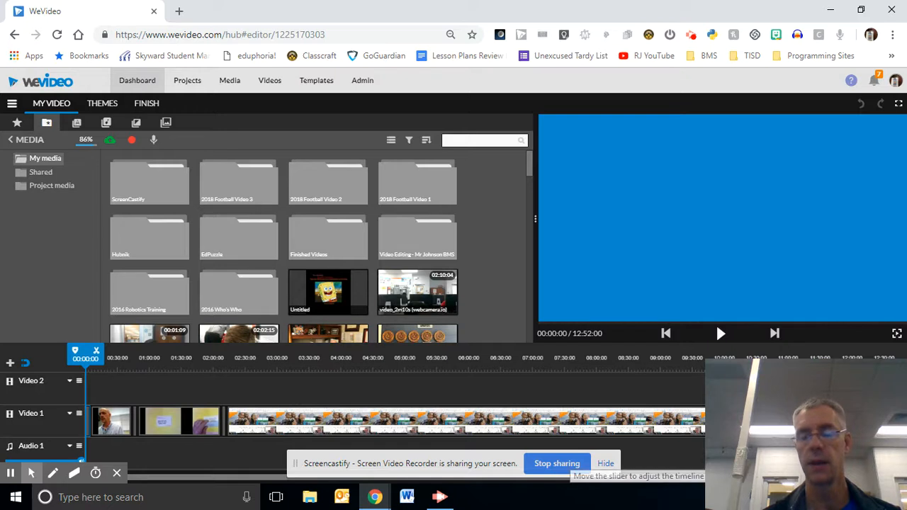
# Move the IMG_1405 photo from the Video 1 track up to the Video 2 track, starting at 02:07:19
pyautogui.moveTo(780, 477); pyautogui.dragTo(839, 477)
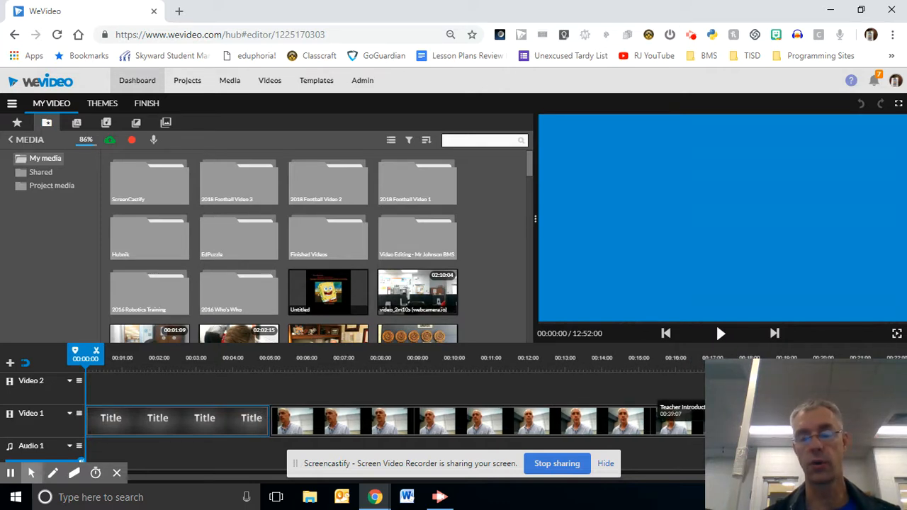
pyautogui.moveTo(839, 477); pyautogui.dragTo(809, 477)
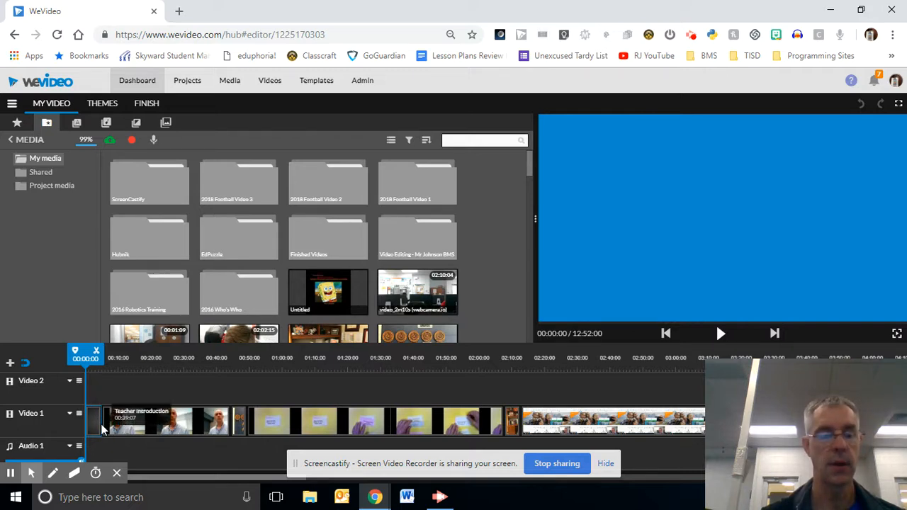
pyautogui.moveTo(92, 422); pyautogui.dragTo(511, 423)
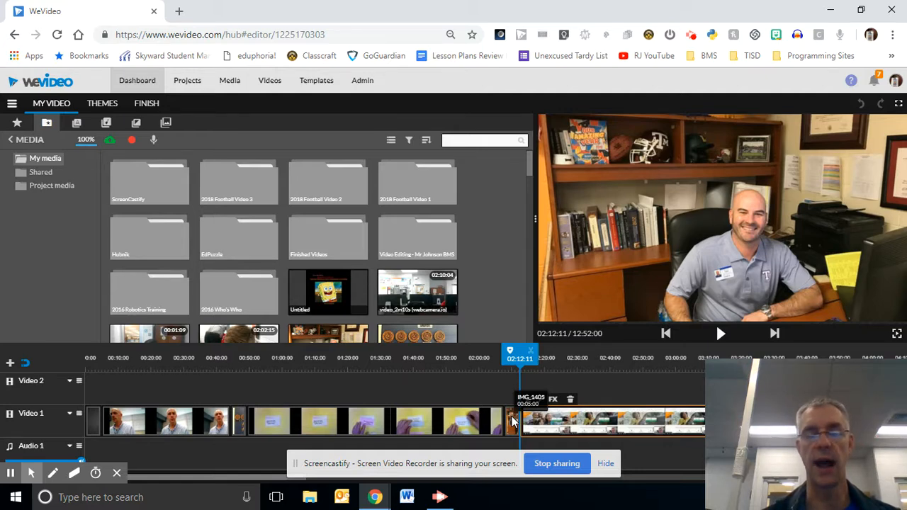
pyautogui.click(513, 421)
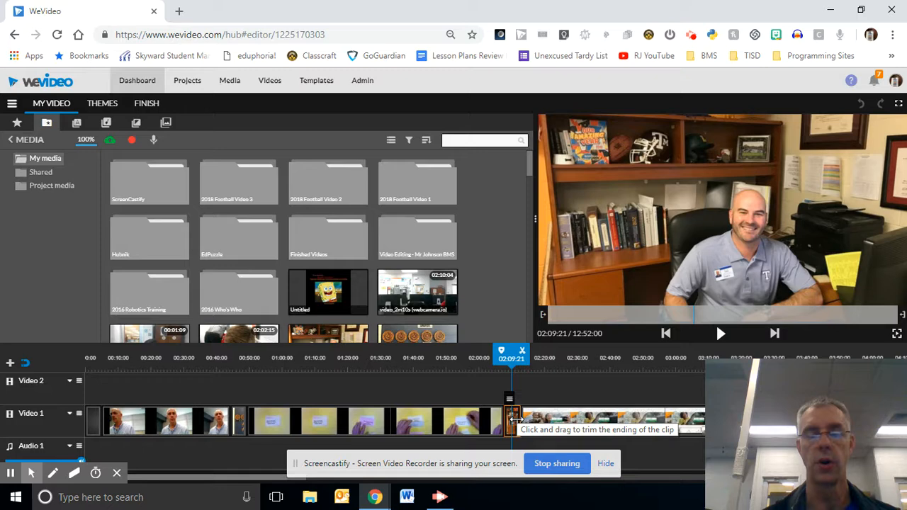
pyautogui.click(516, 420)
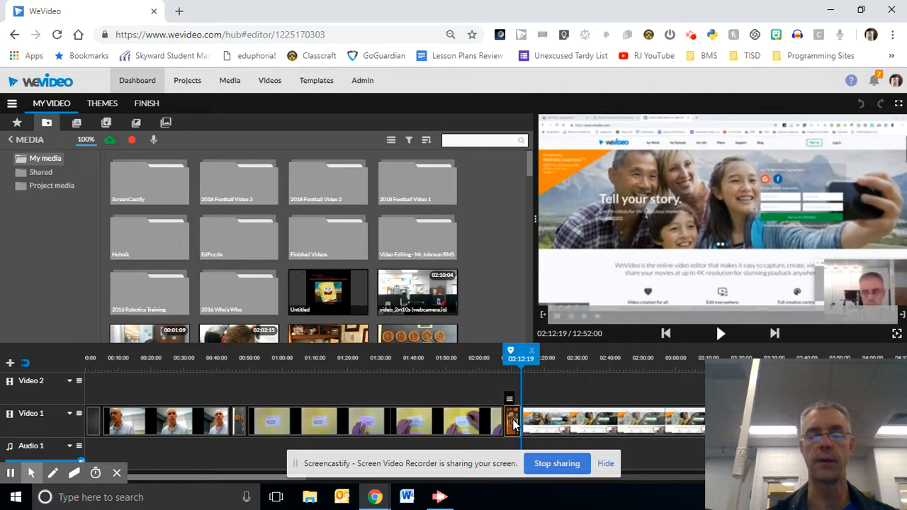
pyautogui.moveTo(514, 424); pyautogui.dragTo(513, 399)
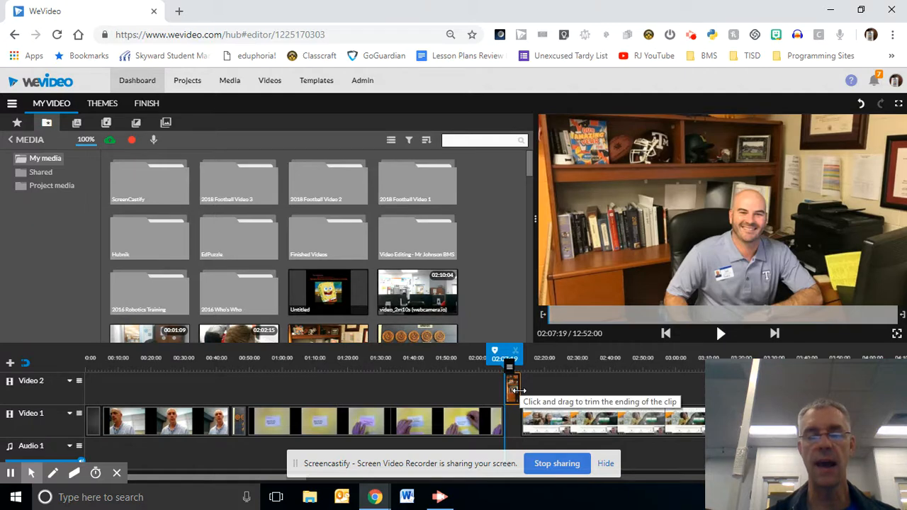
# Trim the end of the IMG_1405 photo to 02:10:19 and move it back to the Video 1 track at 02:08:21
pyautogui.moveTo(518, 390); pyautogui.dragTo(546, 389)
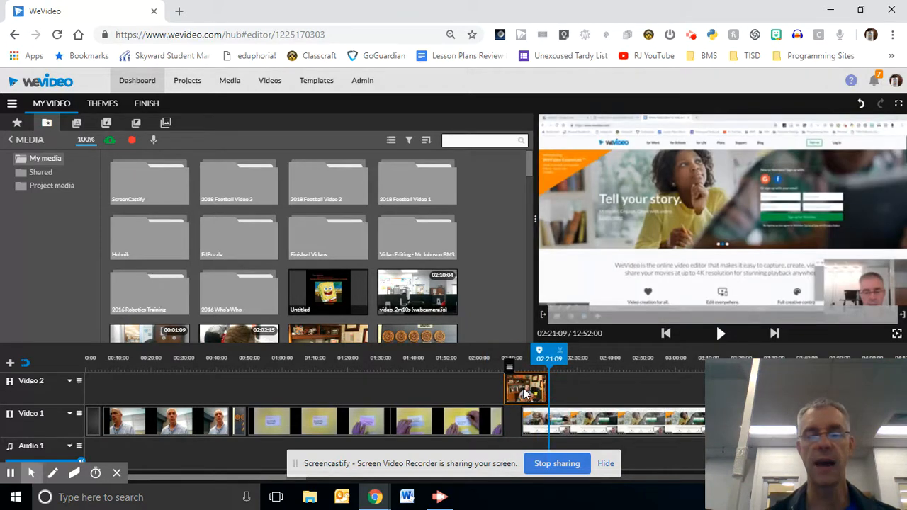
pyautogui.moveTo(546, 388); pyautogui.dragTo(515, 394)
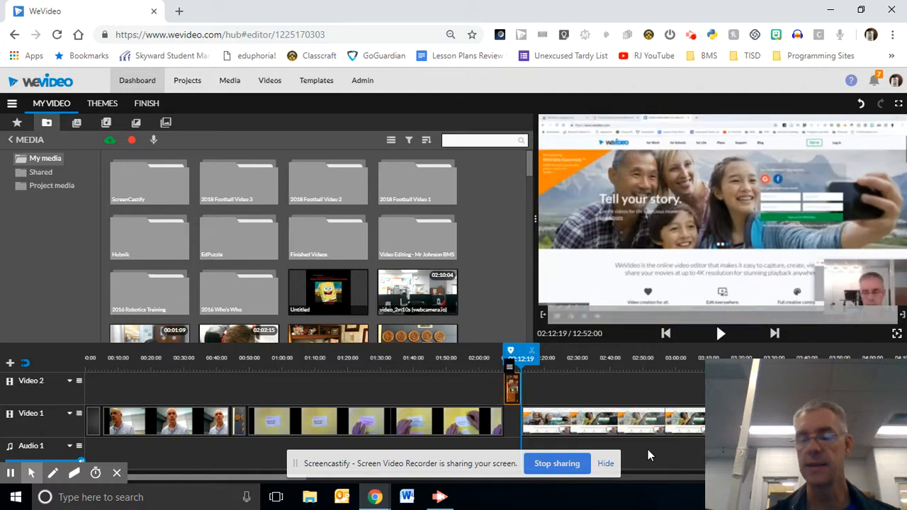
pyautogui.scroll(5, 617, 425)
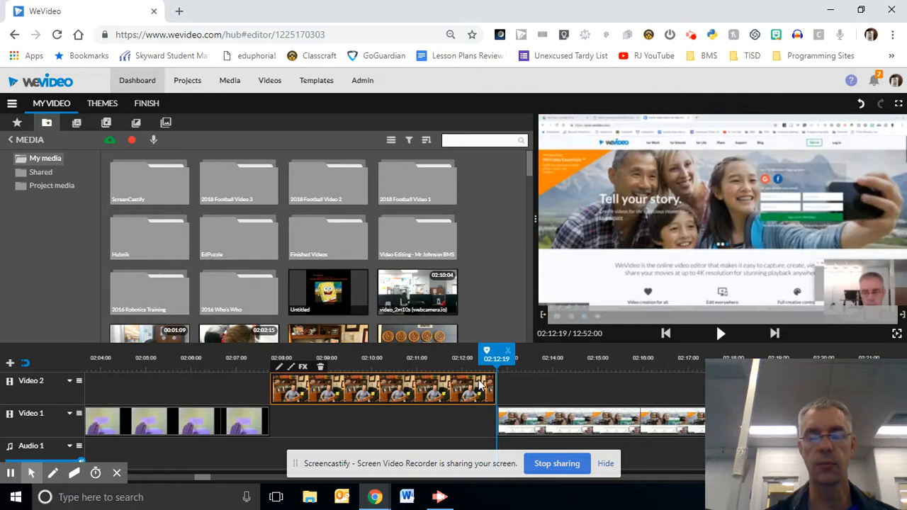
pyautogui.moveTo(496, 387); pyautogui.dragTo(382, 386)
pyautogui.moveTo(389, 387); pyautogui.dragTo(406, 391)
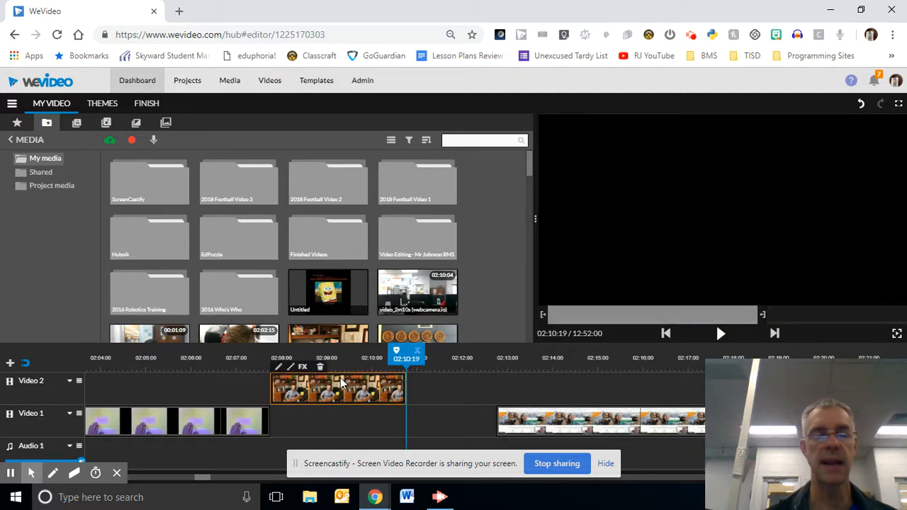
pyautogui.moveTo(341, 382); pyautogui.dragTo(373, 423)
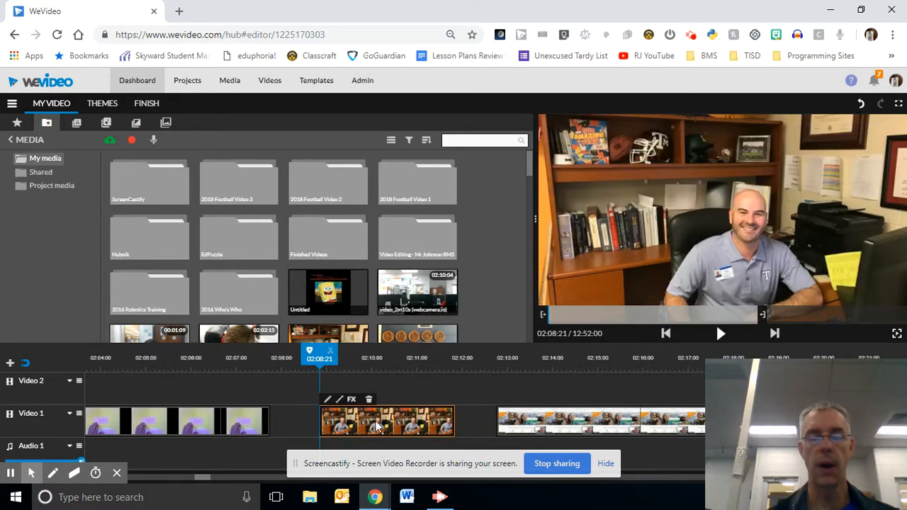
# Try to place the IMG_1405 photo over the "Finsh with WeVideo" clip on the Video 1 track
pyautogui.click(621, 424)
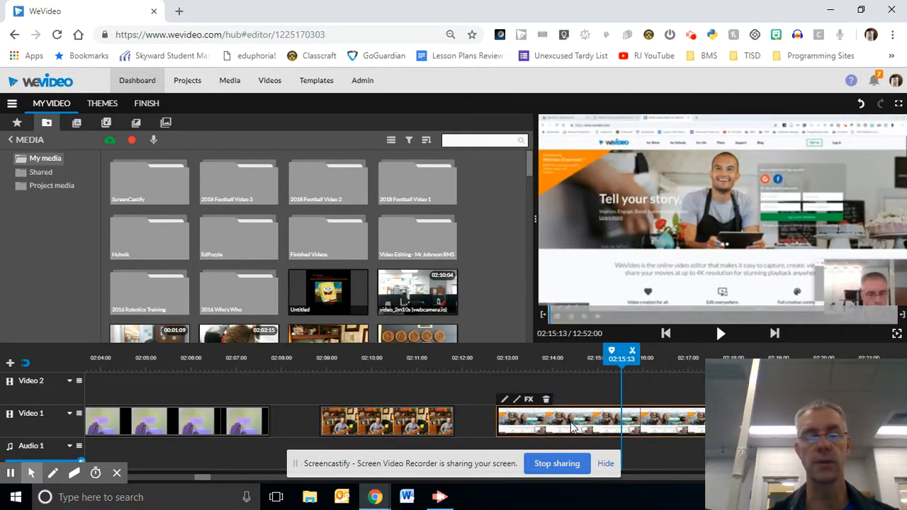
pyautogui.click(426, 420)
pyautogui.moveTo(425, 420); pyautogui.dragTo(629, 423)
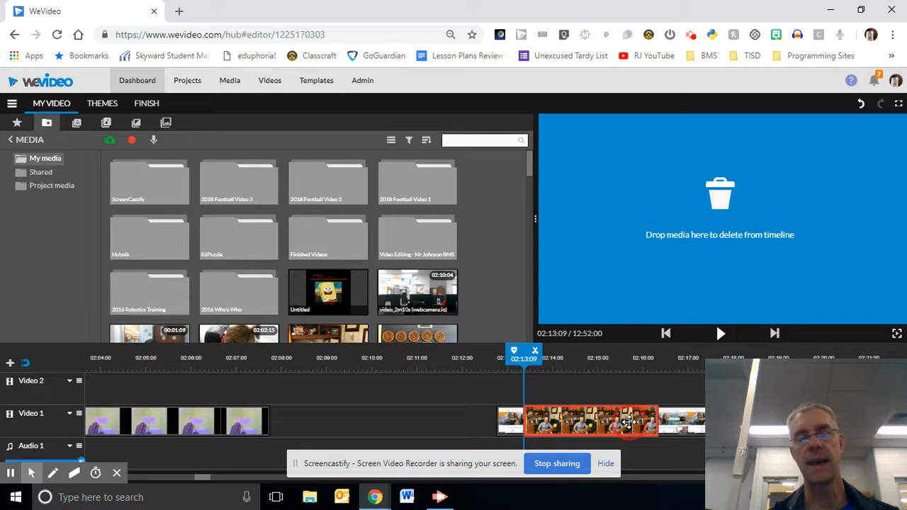
pyautogui.moveTo(629, 422); pyautogui.dragTo(627, 423)
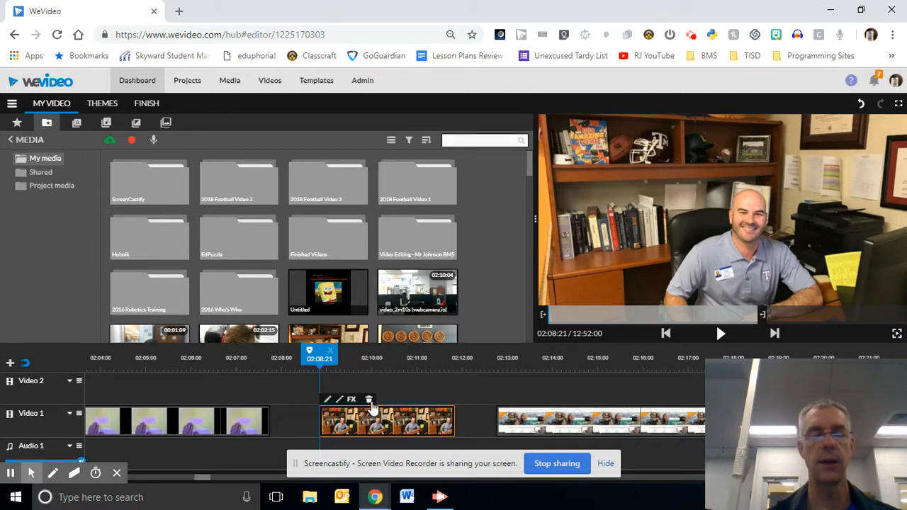
# Caption the IMG_1405 photo with the name of the person shown in it
pyautogui.click(327, 401)
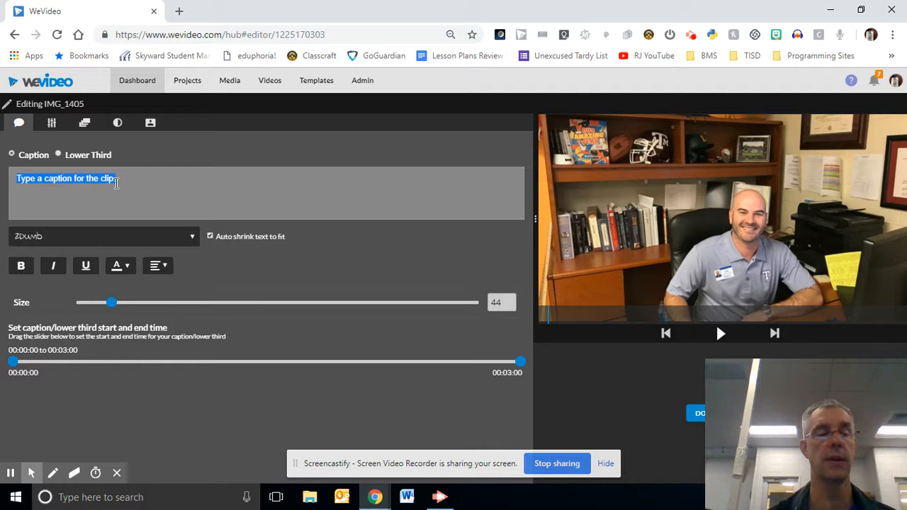
pyautogui.press('BackSpace')
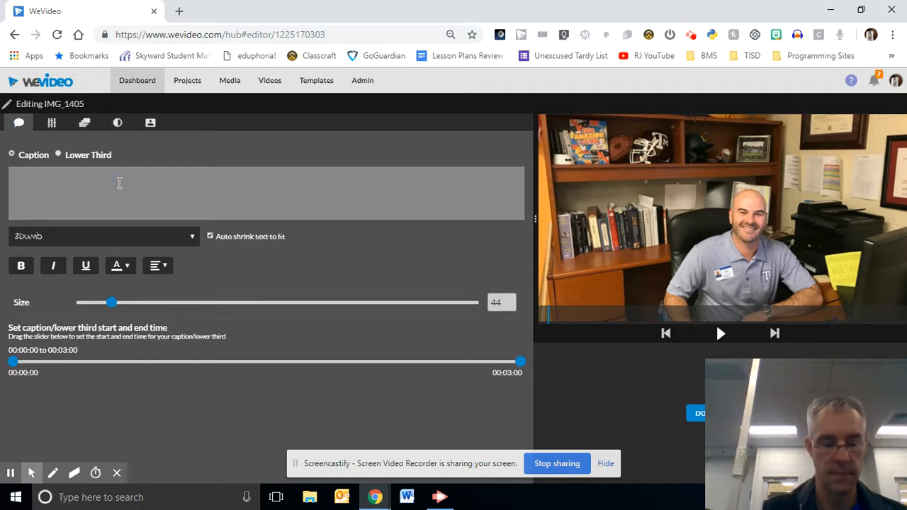
pyautogui.write('Mr Hobbs.')
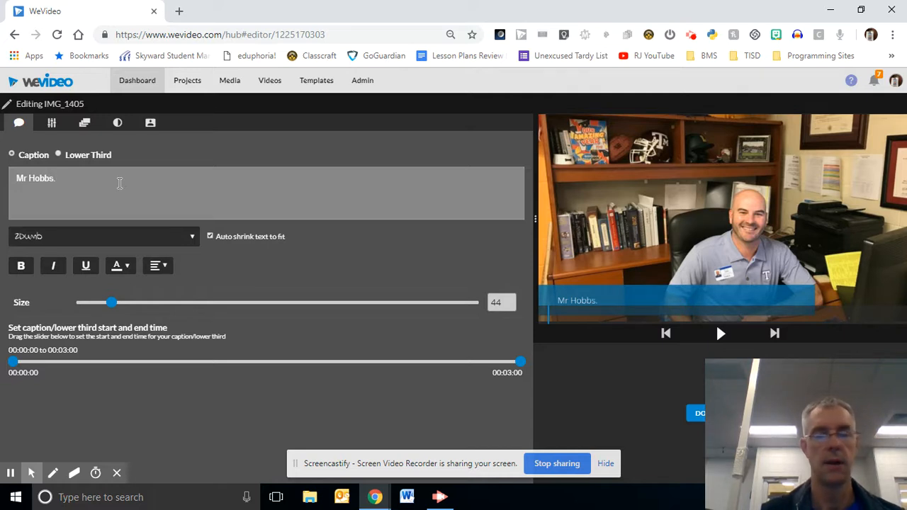
pyautogui.press('BackSpace')
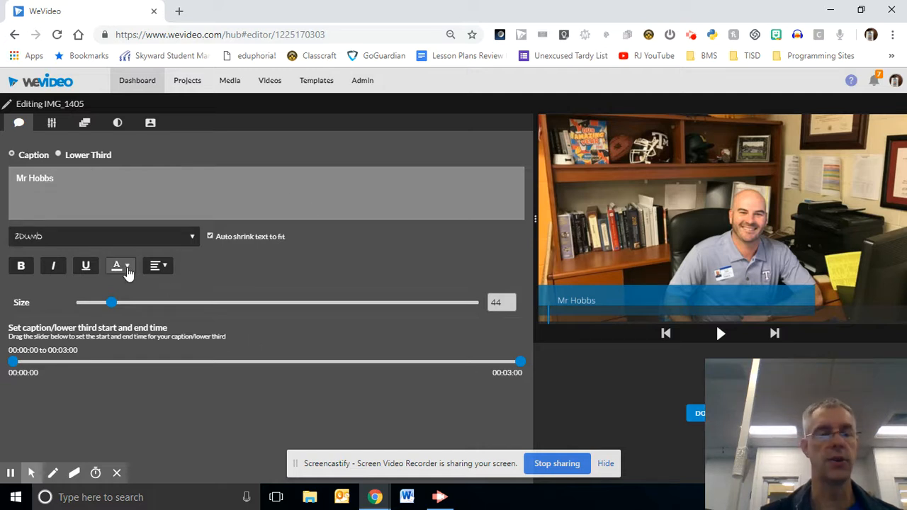
# Set the photo caption's font to AlfaSlabOne and its size to 62, and finish editing the clip
pyautogui.click(129, 239)
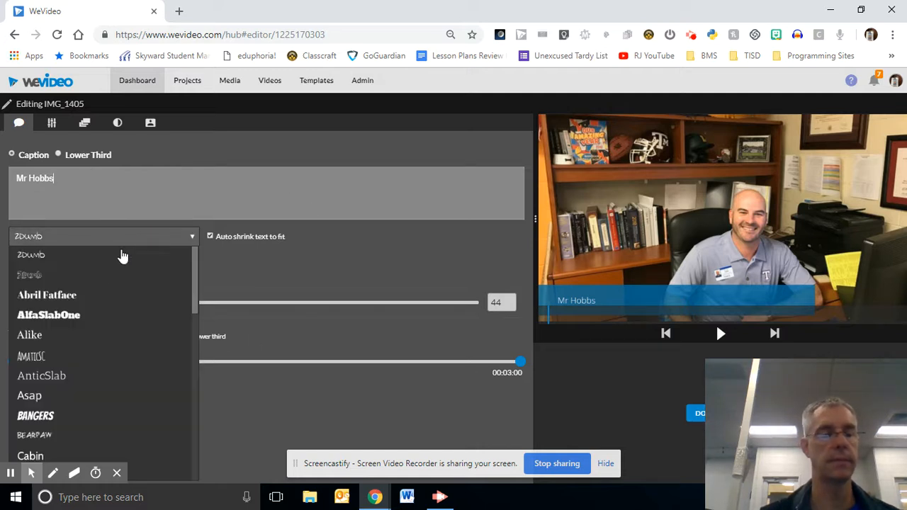
pyautogui.click(62, 314)
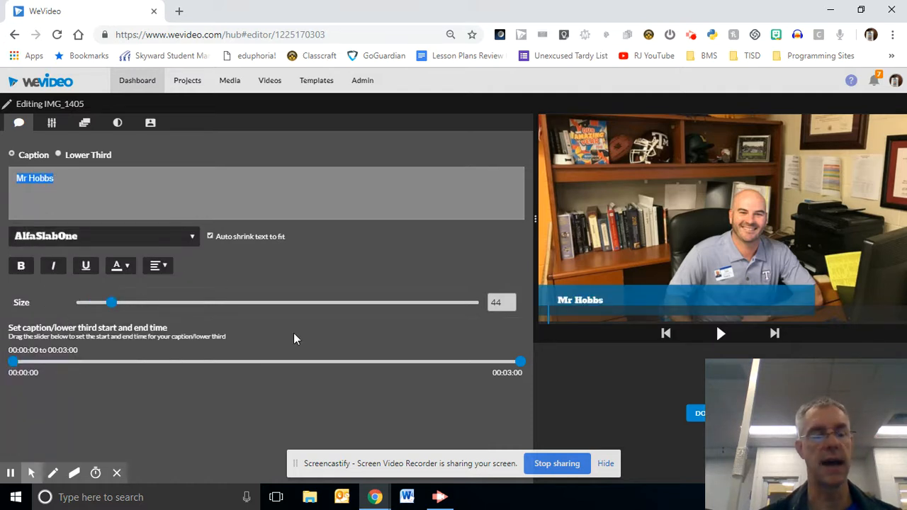
pyautogui.moveTo(113, 303); pyautogui.dragTo(132, 304)
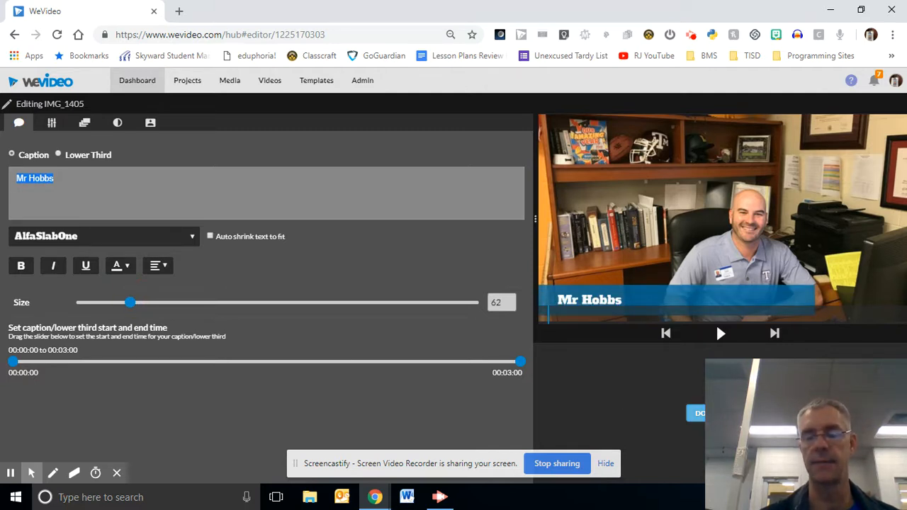
pyautogui.click(697, 413)
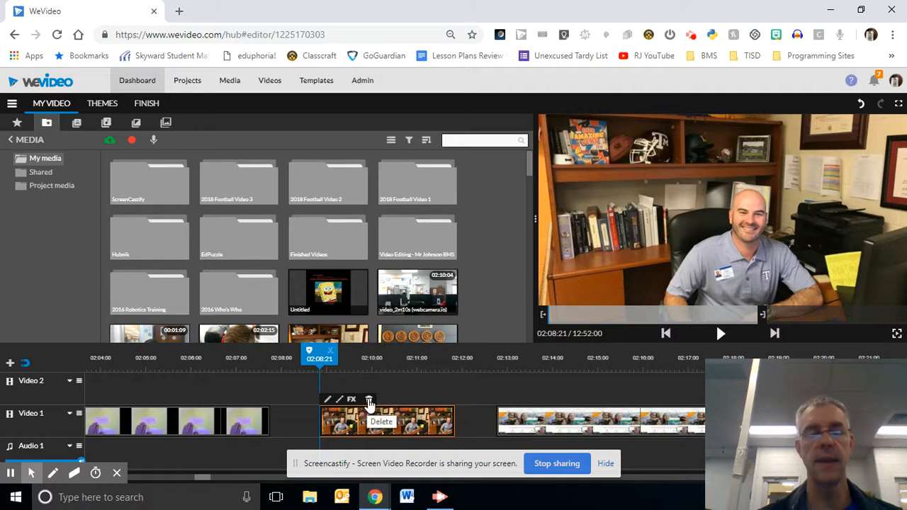
# Close the gaps on Video 1 by moving IMG_1405 to 02:07:19 and the "Finsh with WeVideo" clip to 02:10:19
pyautogui.moveTo(374, 424); pyautogui.dragTo(322, 424)
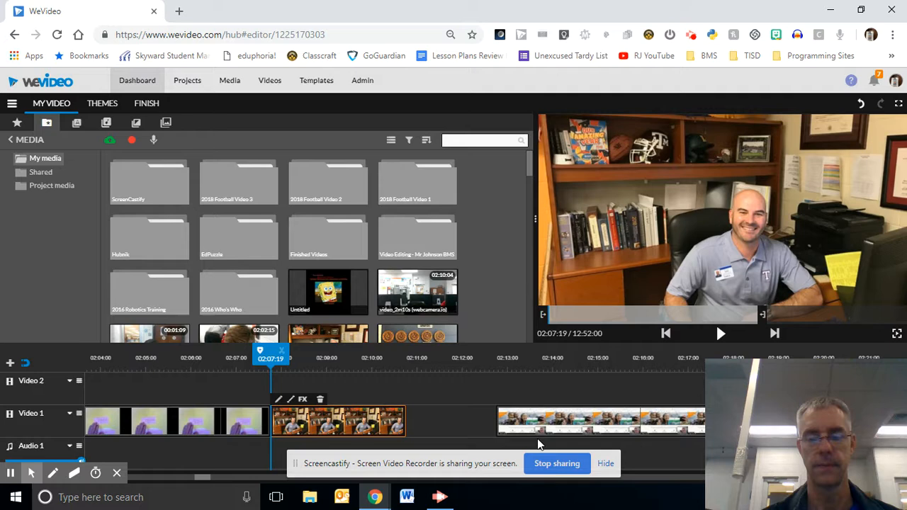
pyautogui.moveTo(479, 462); pyautogui.dragTo(475, 489)
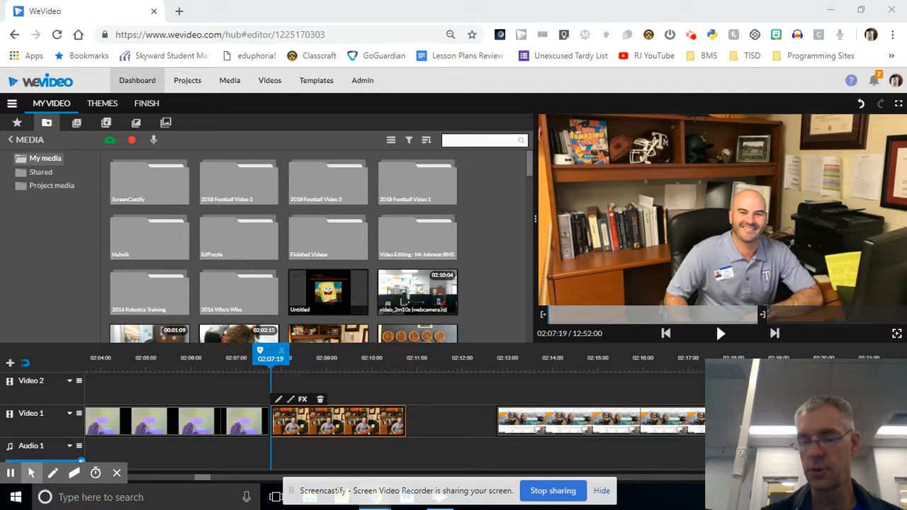
pyautogui.moveTo(863, 477); pyautogui.dragTo(841, 477)
pyautogui.moveTo(648, 427); pyautogui.dragTo(614, 423)
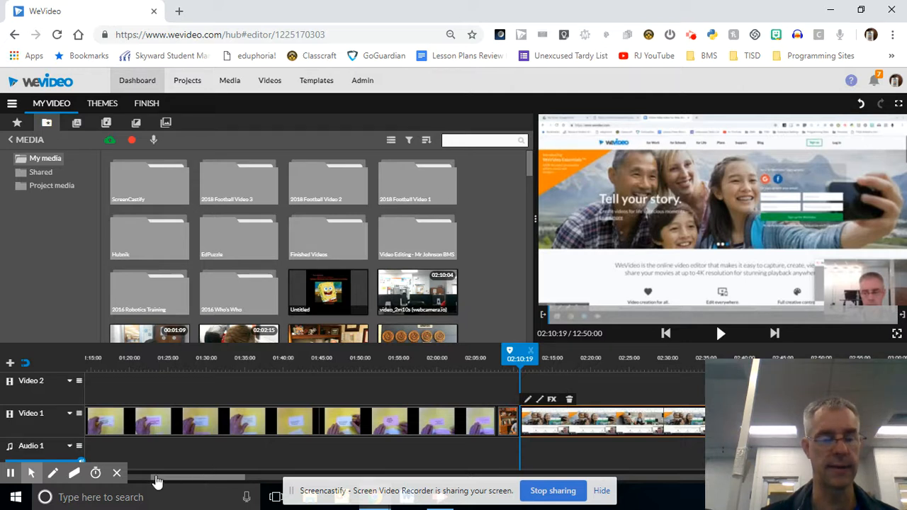
# Hide the screen recorder's tools and browse the audio library's Free Music tracks and Traffic sound effects
pyautogui.click(115, 480)
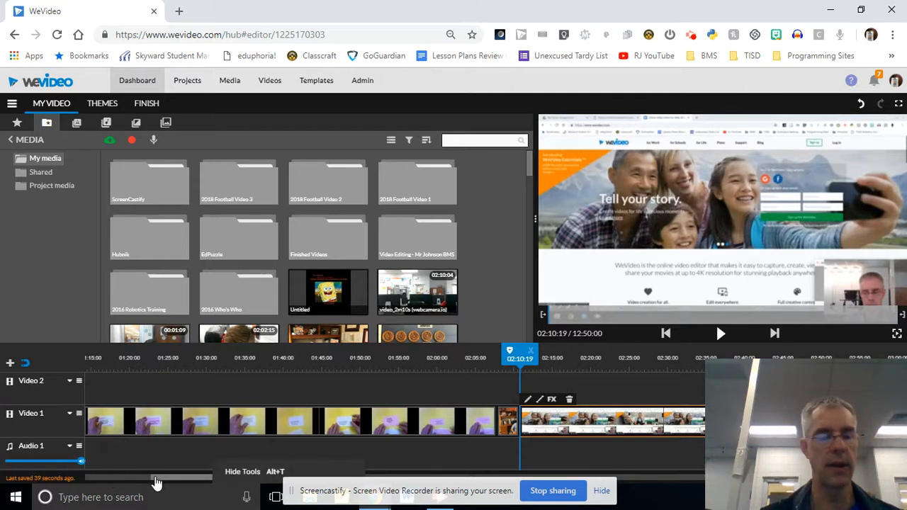
pyautogui.moveTo(165, 482); pyautogui.dragTo(92, 482)
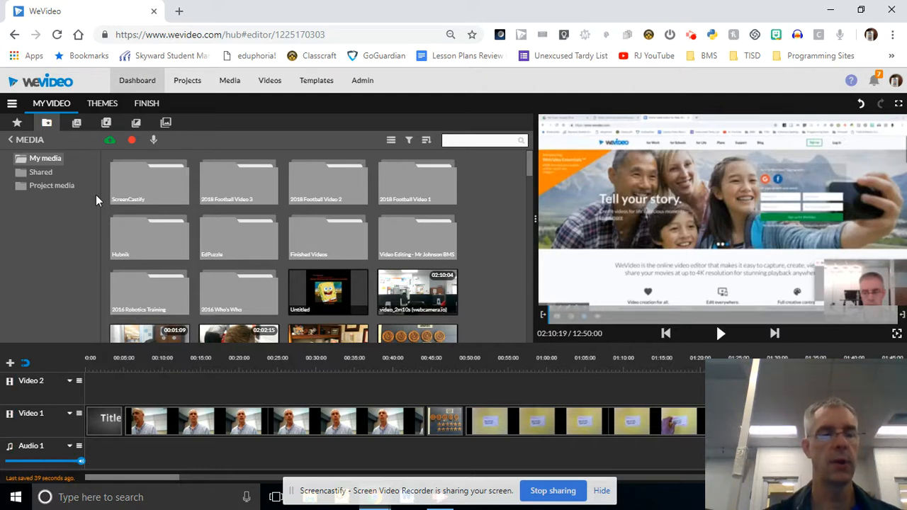
pyautogui.click(107, 124)
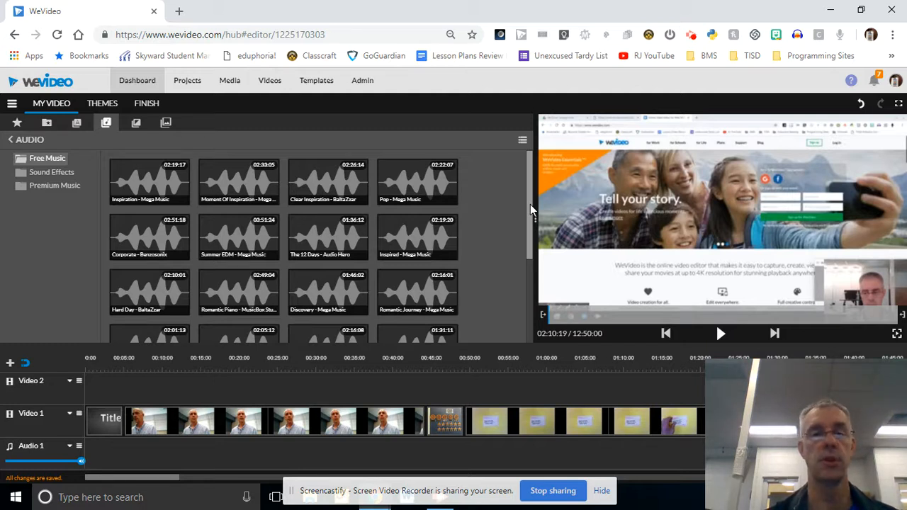
pyautogui.moveTo(532, 183); pyautogui.dragTo(531, 269)
pyautogui.click(61, 177)
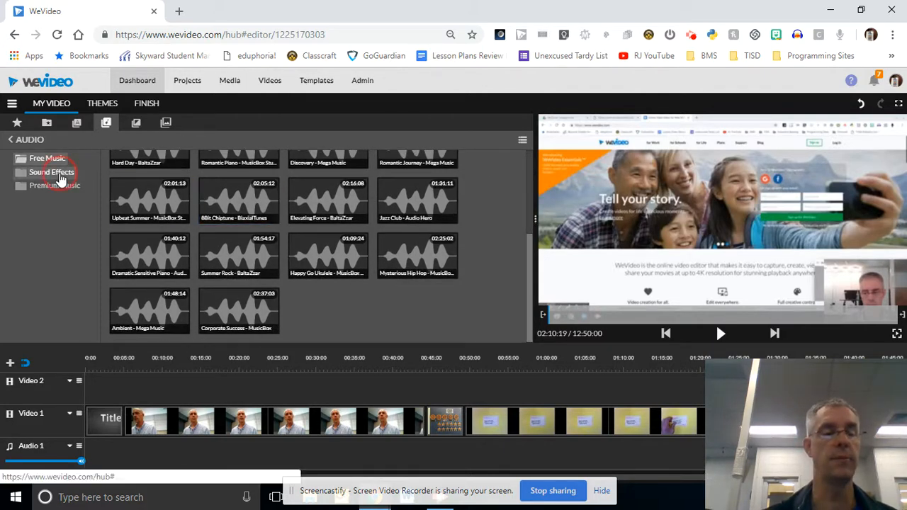
pyautogui.click(60, 283)
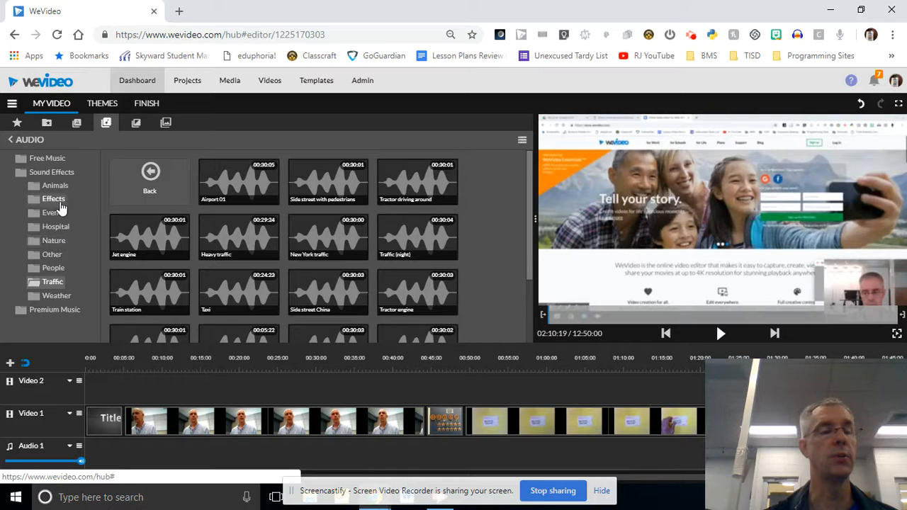
# Add the free music track Summer EDM - Mega Music to the start of Audio 1 and preview the opening
pyautogui.click(46, 160)
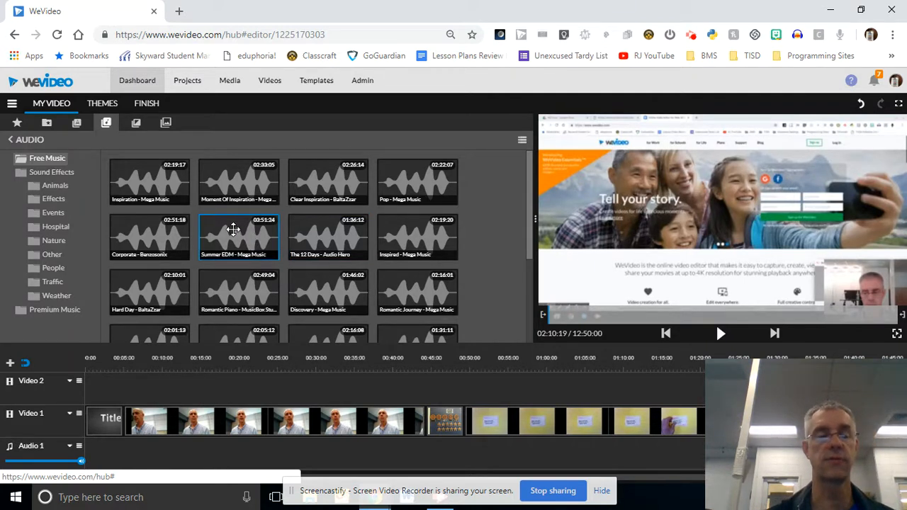
pyautogui.moveTo(233, 229); pyautogui.dragTo(103, 455)
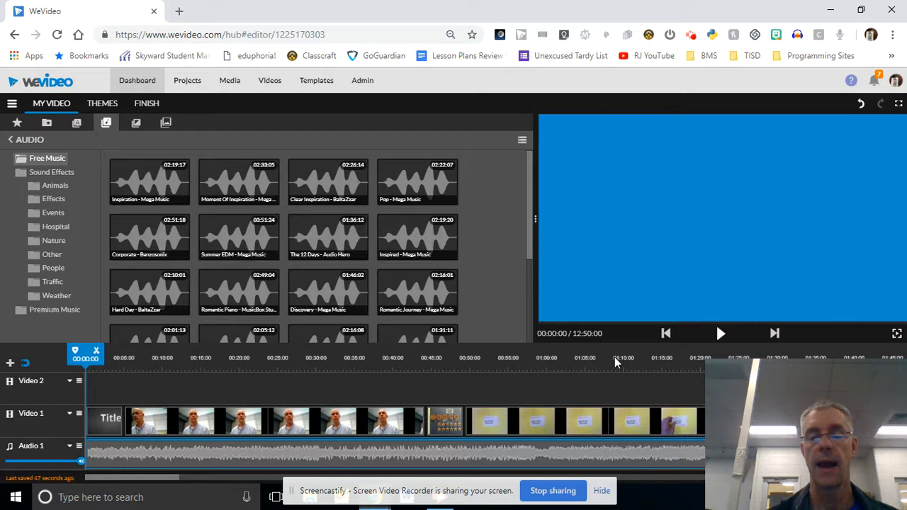
pyautogui.click(719, 335)
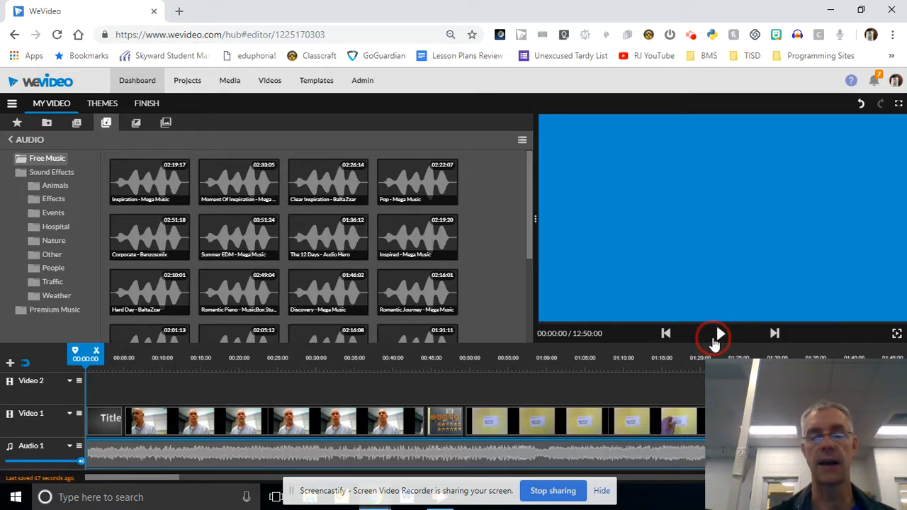
pyautogui.click(720, 335)
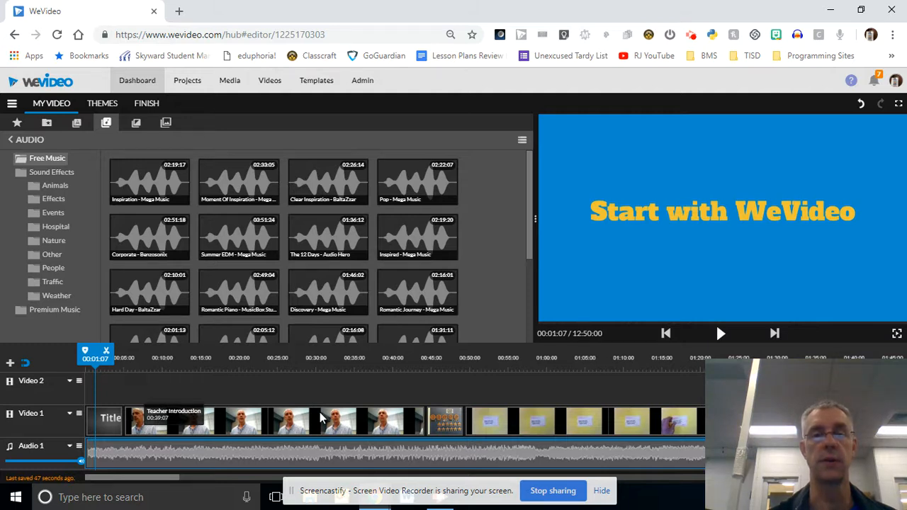
# Lower the Audio 1 track volume to 18% and play the opening title to hear the quieter music
pyautogui.moveTo(82, 462)
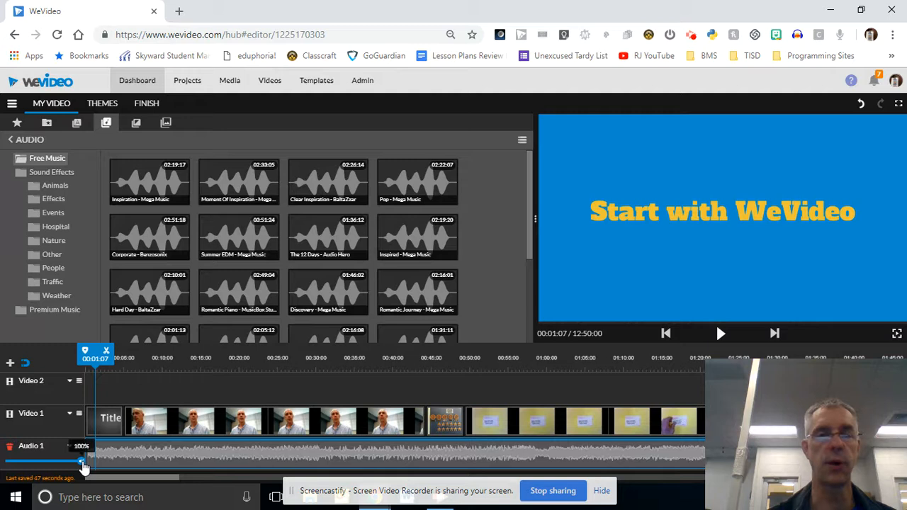
pyautogui.moveTo(82, 462); pyautogui.dragTo(19, 462)
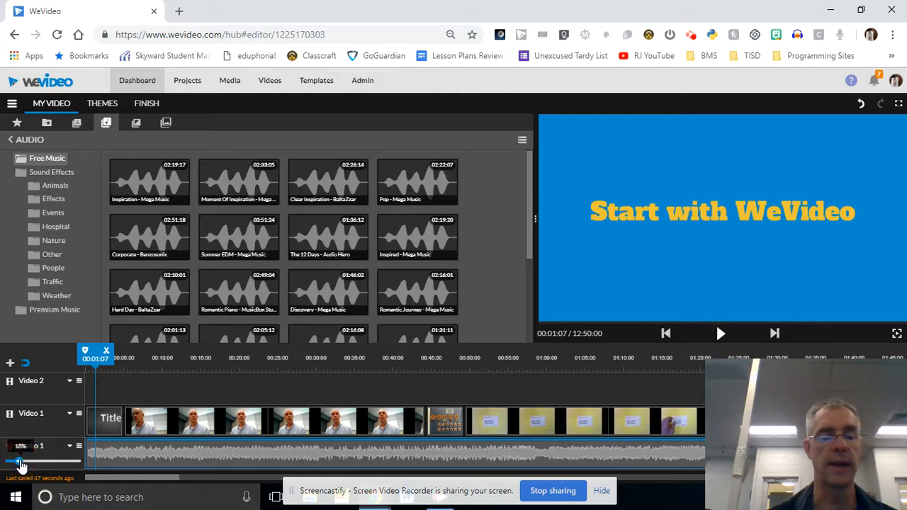
pyautogui.click(719, 333)
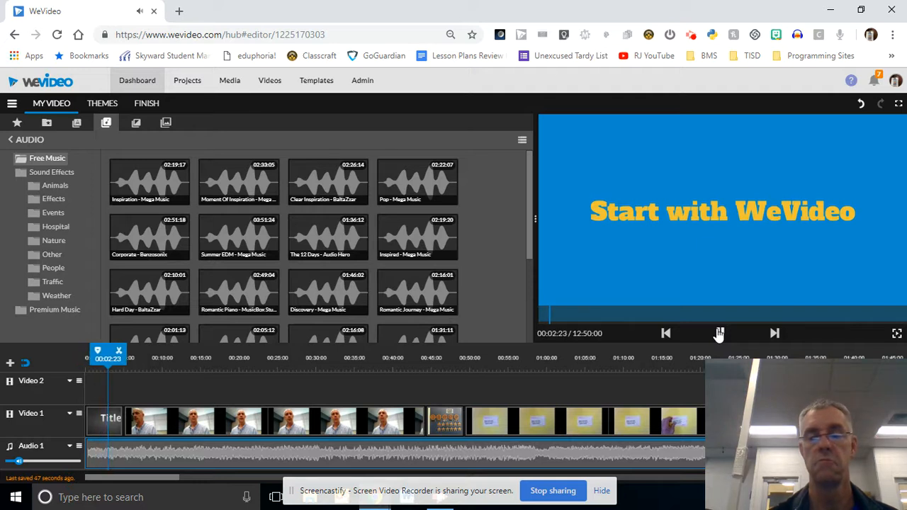
pyautogui.click(719, 334)
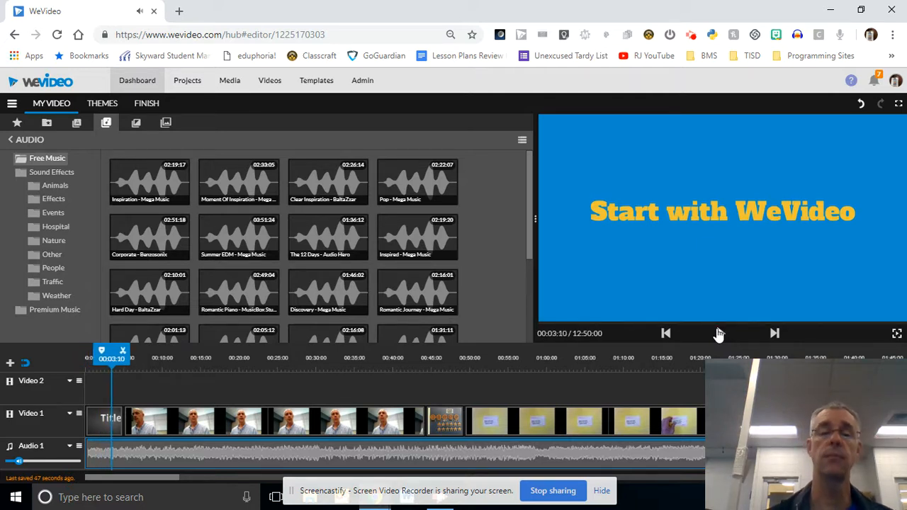
pyautogui.moveTo(18, 462)
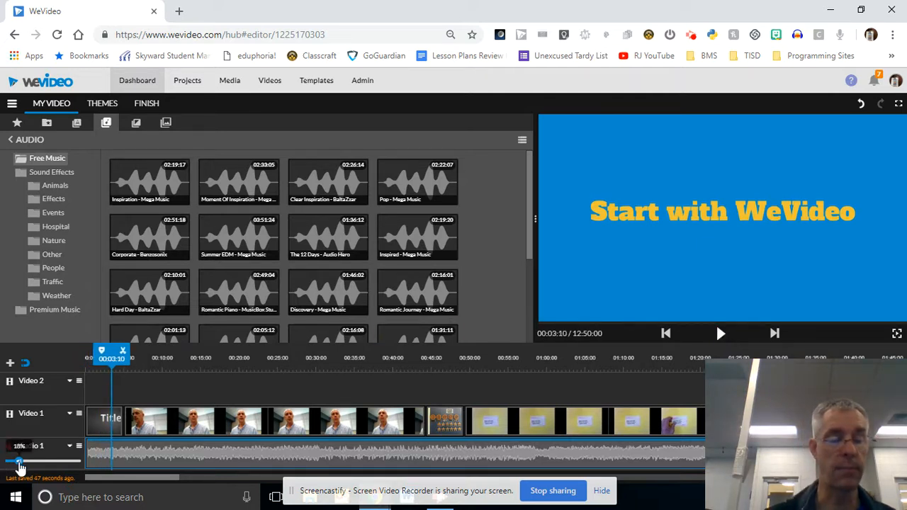
# Shape the Audio 1 music's volume to fade in, dip near 9 seconds and rise near 11 seconds, and preview it
pyautogui.click(170, 443)
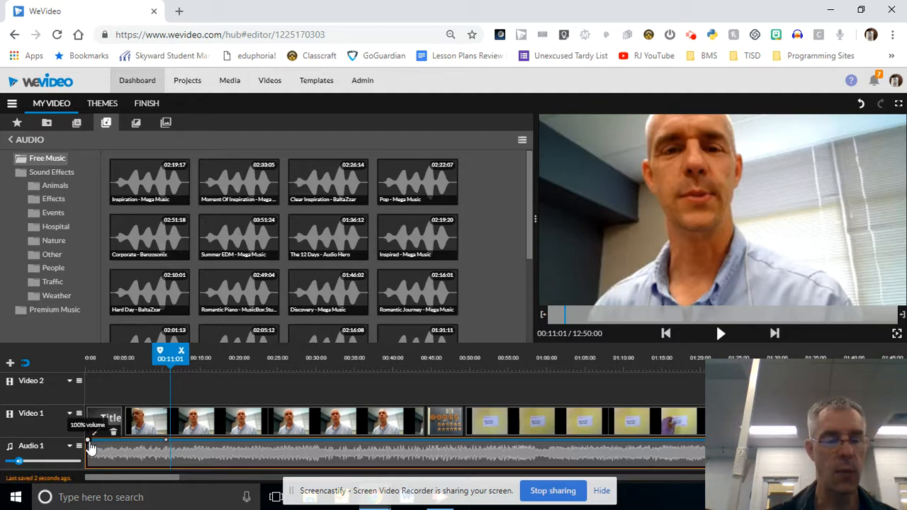
pyautogui.moveTo(89, 443); pyautogui.dragTo(94, 469)
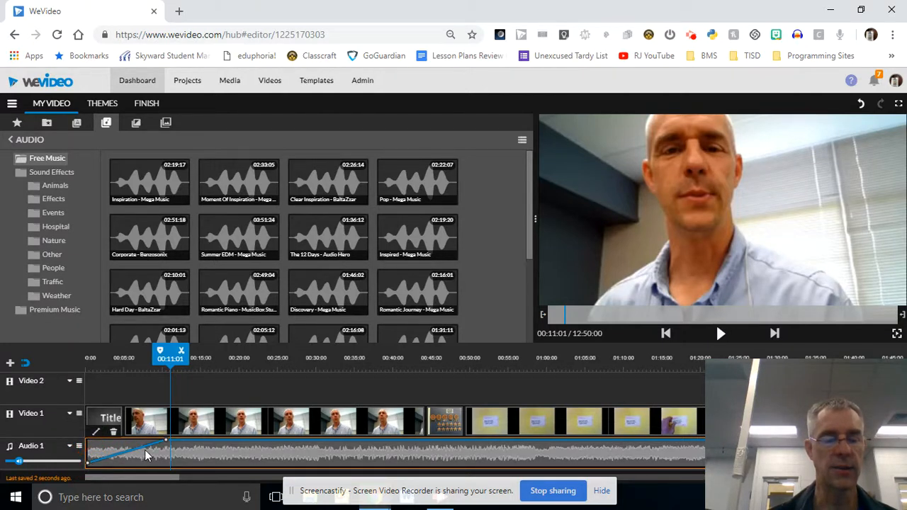
pyautogui.moveTo(167, 442); pyautogui.dragTo(146, 453)
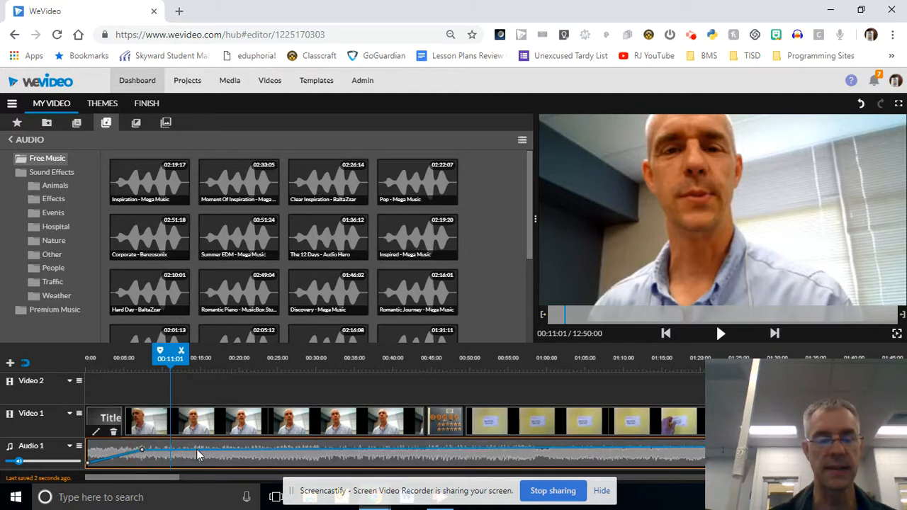
pyautogui.moveTo(196, 449); pyautogui.dragTo(169, 444)
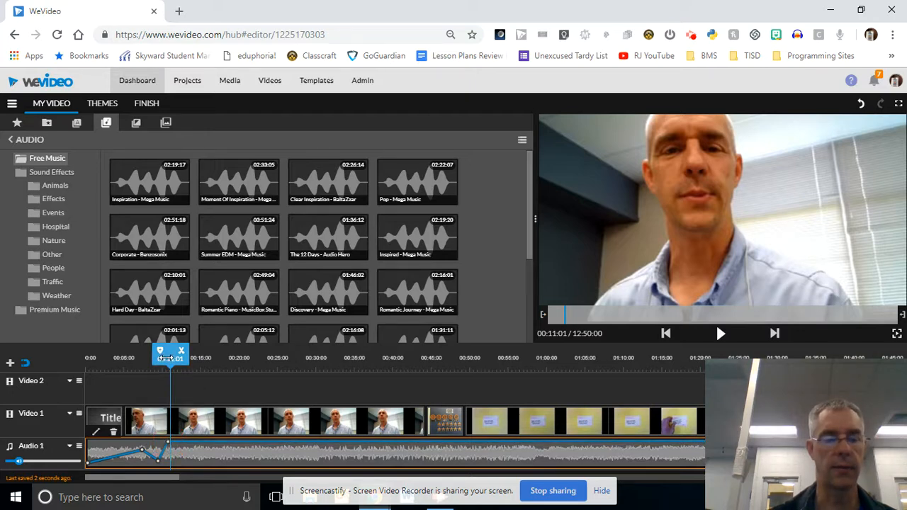
pyautogui.moveTo(170, 354); pyautogui.dragTo(121, 354)
pyautogui.click(721, 338)
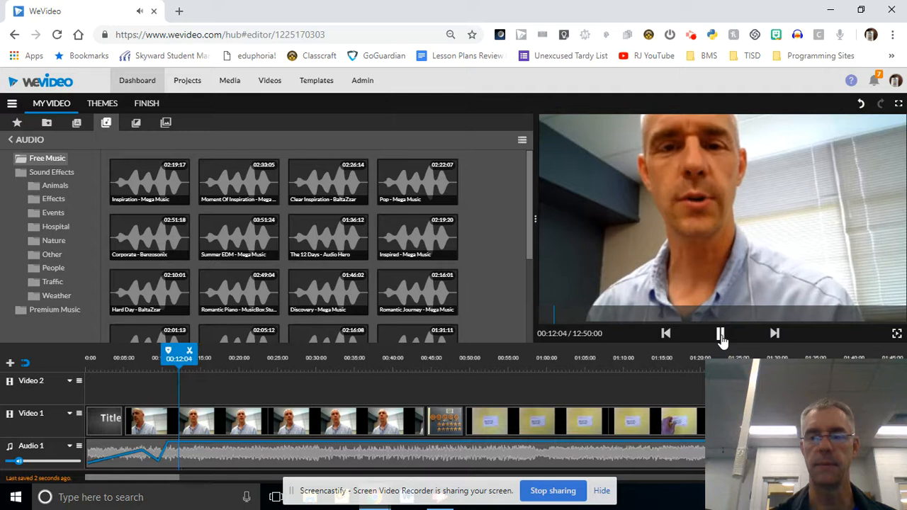
pyautogui.click(720, 335)
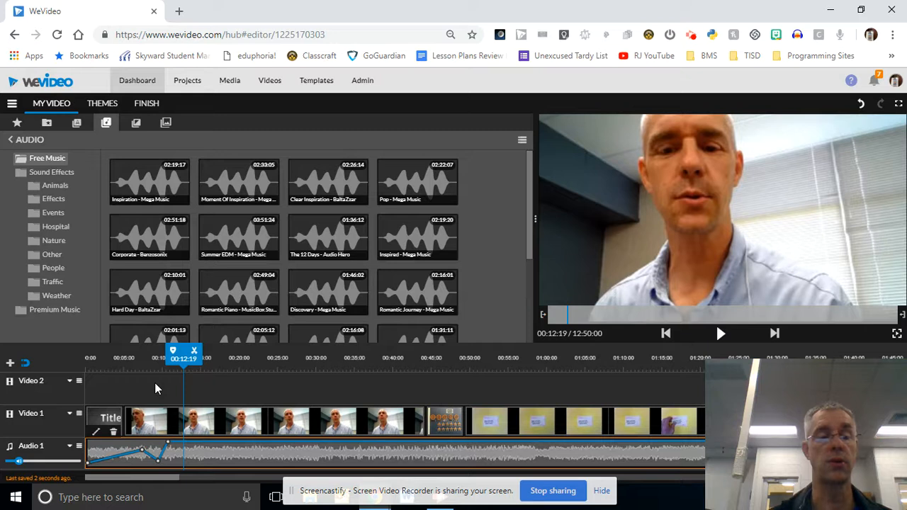
# Show the audio waveforms of Video 1, inspect its track volume and the Teacher Introduction clip's options, and hide the waveforms again
pyautogui.click(70, 418)
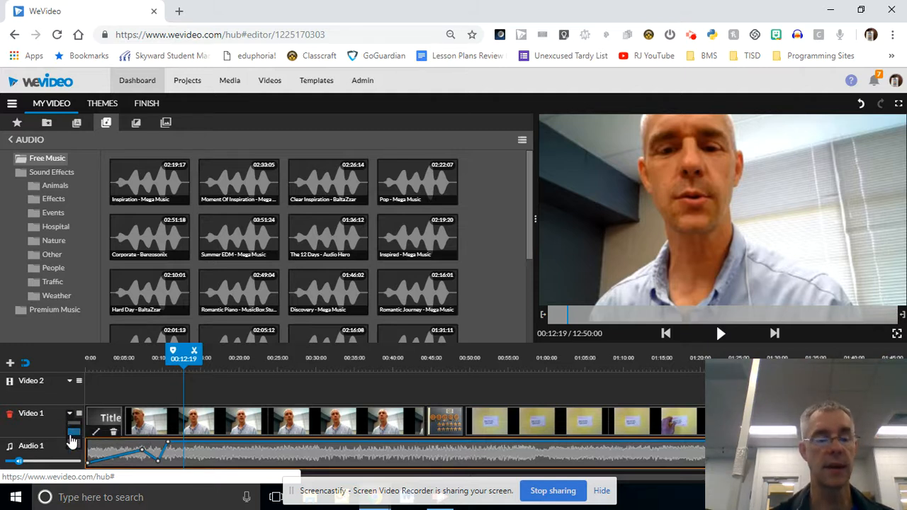
pyautogui.click(73, 448)
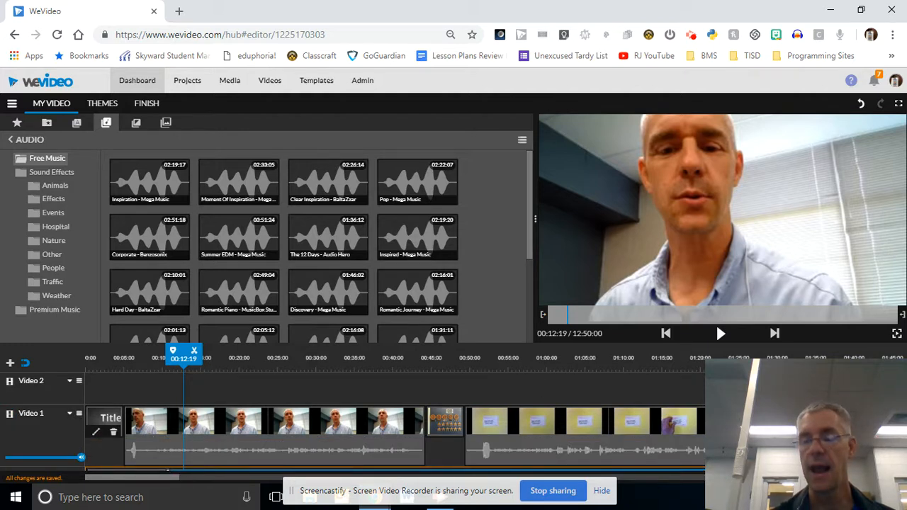
pyautogui.scroll(-2, 307, 457)
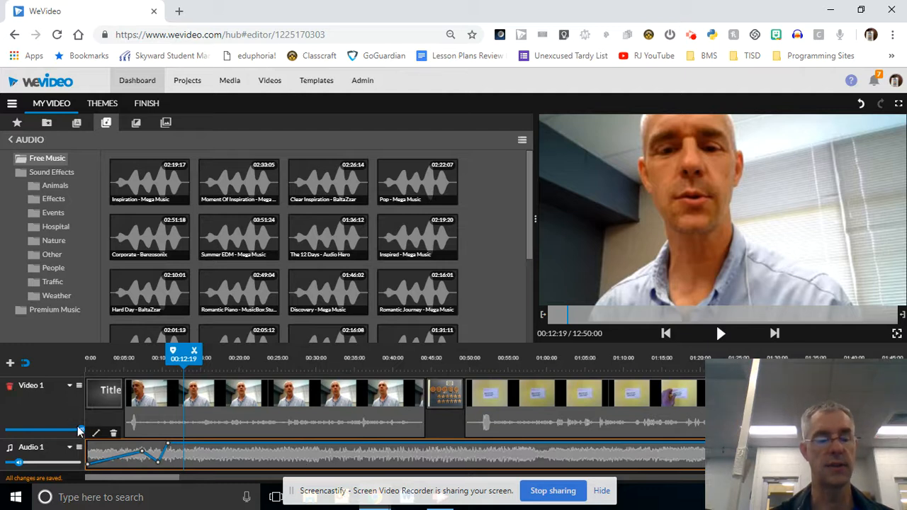
pyautogui.moveTo(78, 429)
pyautogui.mouseDown()
pyautogui.moveTo(48, 431)
pyautogui.moveTo(81, 430)
pyautogui.mouseUp()
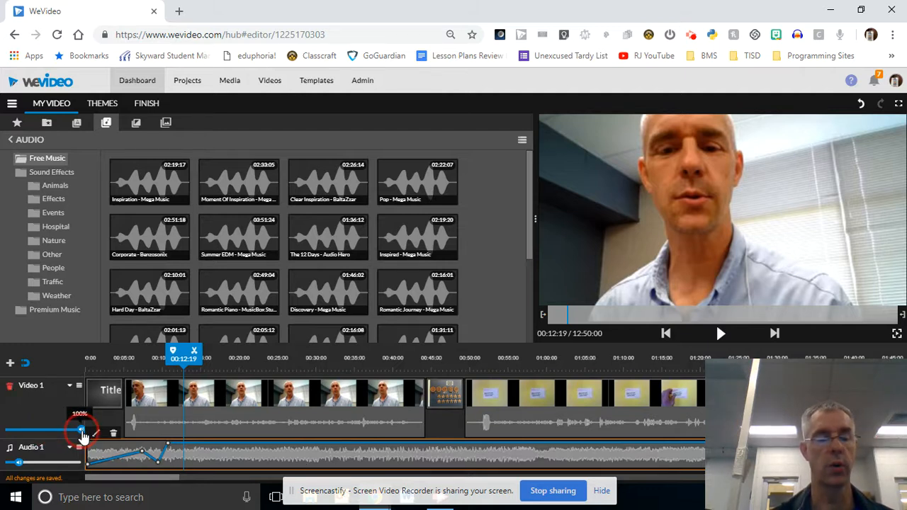
pyautogui.click(180, 416)
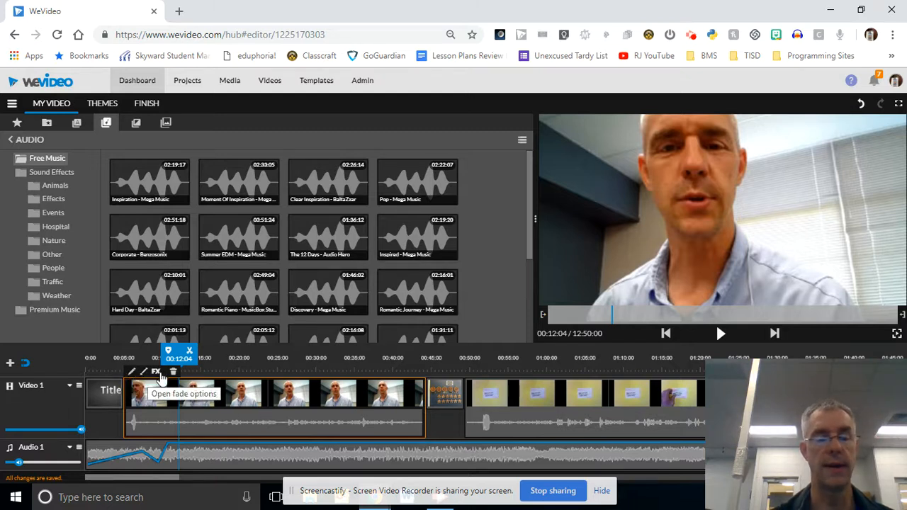
pyautogui.click(71, 391)
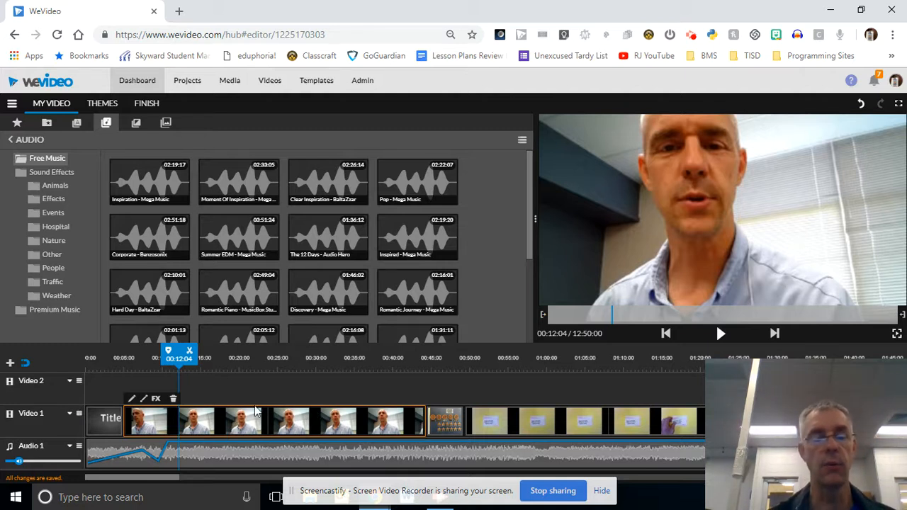
# Split the Teacher Introduction clip at 00:26:14 and move the Academic Awards photo between its two parts
pyautogui.moveTo(181, 354); pyautogui.dragTo(287, 360)
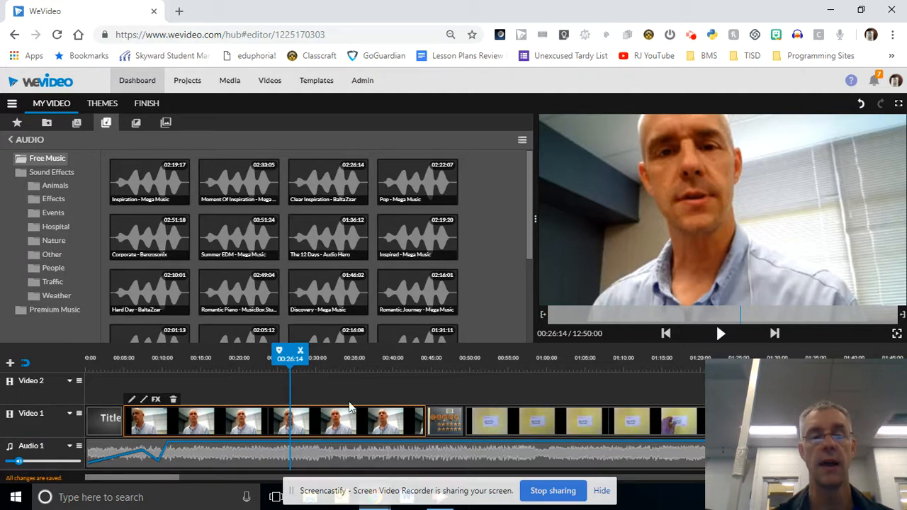
pyautogui.click(301, 354)
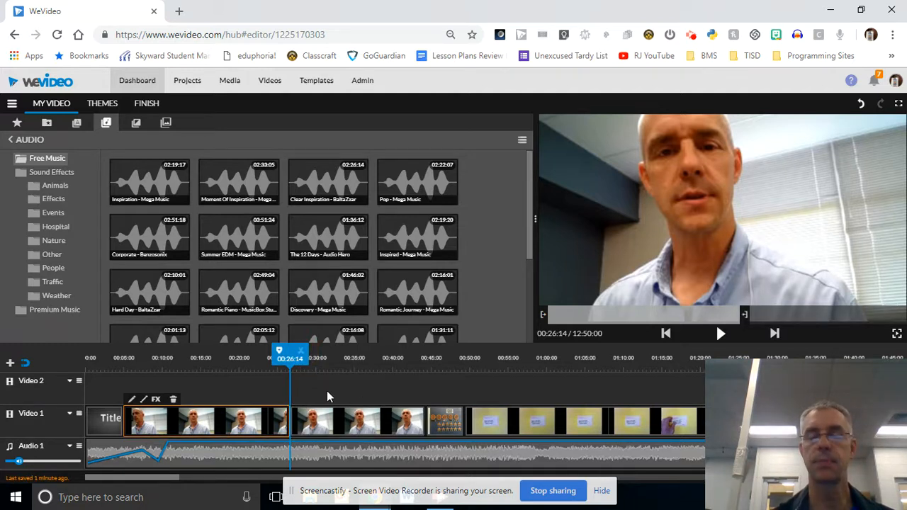
pyautogui.click(448, 430)
pyautogui.moveTo(448, 430); pyautogui.dragTo(348, 417)
pyautogui.moveTo(290, 397); pyautogui.dragTo(307, 418)
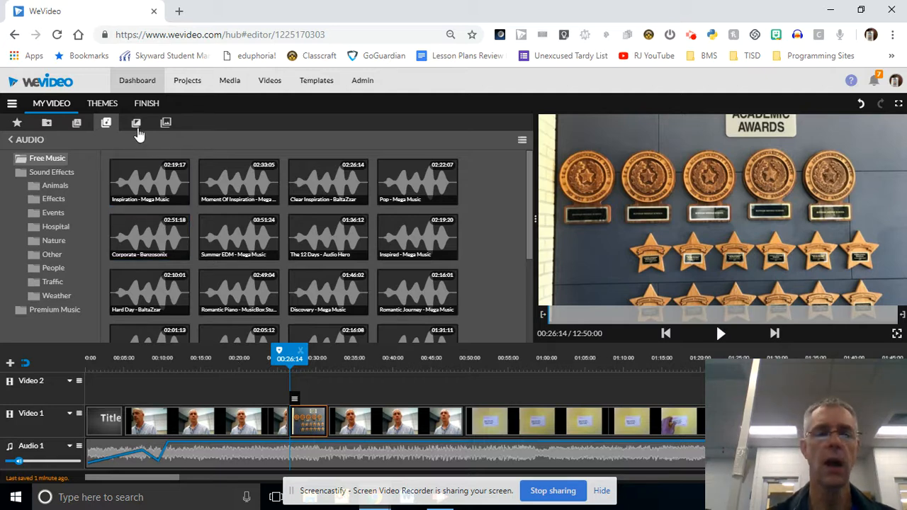
# Add a Puzzle Right transition after the opening title and a Slide transition before the Academic Awards photo
pyautogui.click(136, 124)
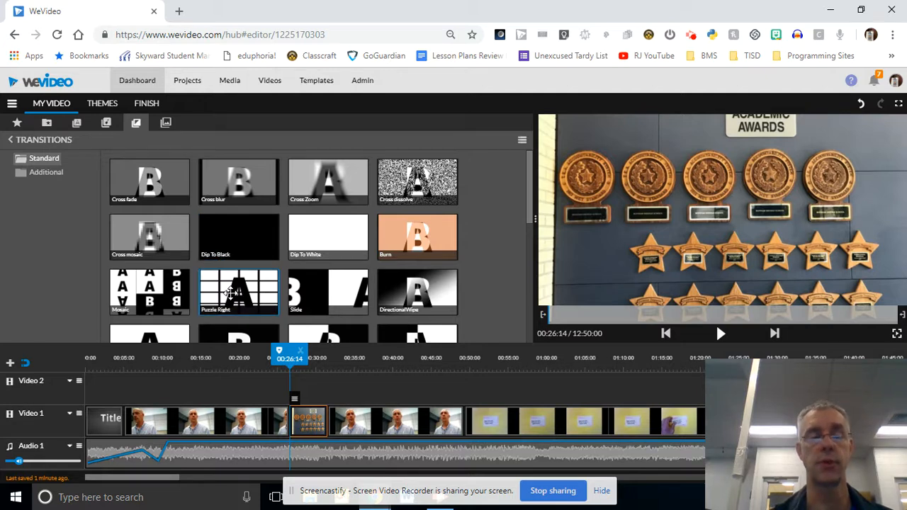
pyautogui.moveTo(231, 292)
pyautogui.mouseDown()
pyautogui.moveTo(192, 310)
pyautogui.moveTo(156, 348)
pyautogui.moveTo(147, 385)
pyautogui.moveTo(125, 395)
pyautogui.moveTo(130, 418)
pyautogui.mouseUp()
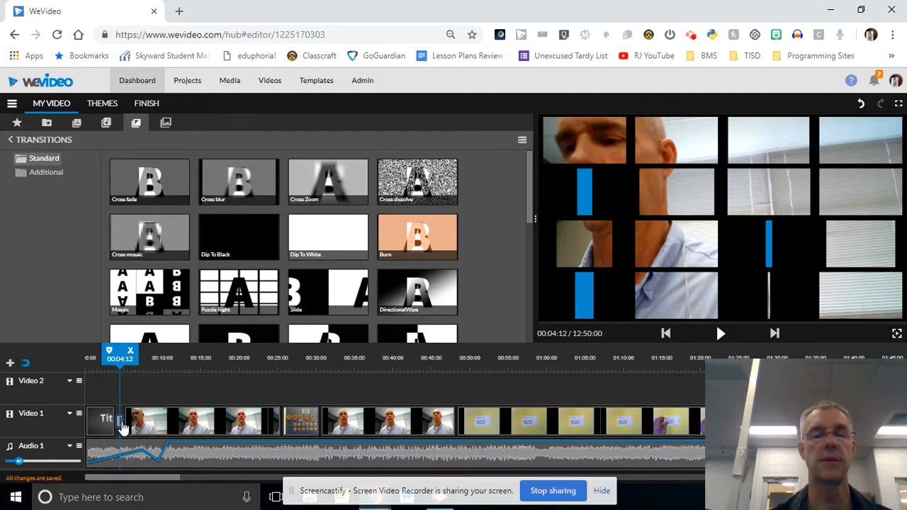
pyautogui.moveTo(330, 283)
pyautogui.mouseDown()
pyautogui.moveTo(324, 346)
pyautogui.moveTo(285, 387)
pyautogui.moveTo(282, 421)
pyautogui.mouseUp()
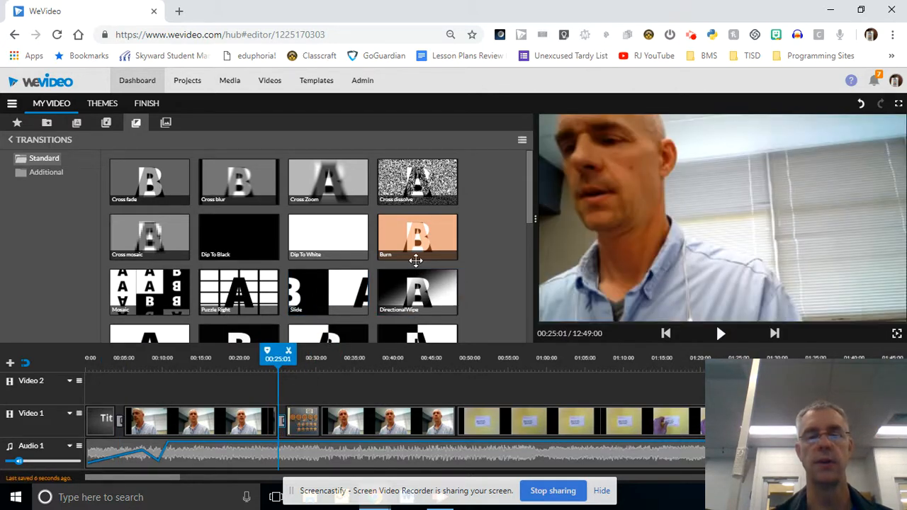
# Add a Burn transition after the Academic Awards photo and a Cross dissolve after the second Teacher Introduction part
pyautogui.moveTo(418, 244)
pyautogui.mouseDown()
pyautogui.moveTo(348, 358)
pyautogui.moveTo(304, 405)
pyautogui.moveTo(328, 432)
pyautogui.mouseUp()
pyautogui.click(419, 186)
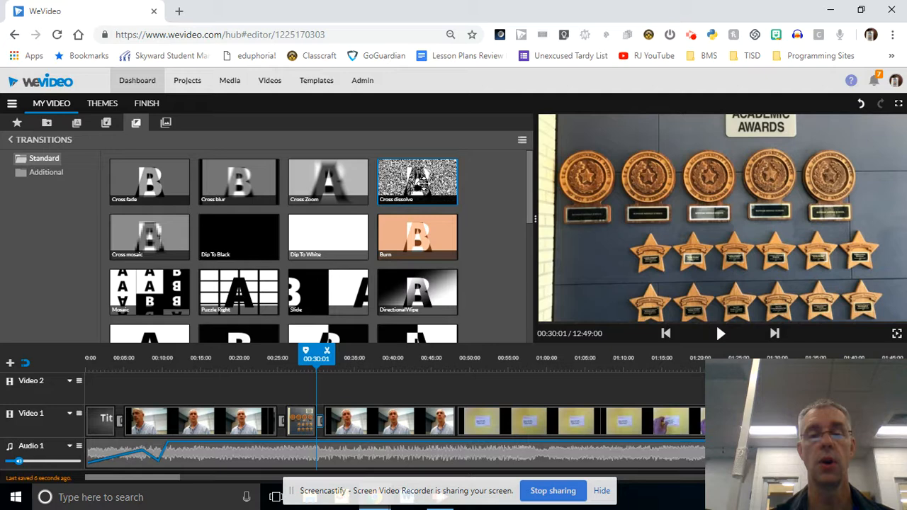
pyautogui.moveTo(435, 257)
pyautogui.mouseDown()
pyautogui.moveTo(433, 324)
pyautogui.moveTo(460, 413)
pyautogui.mouseUp()
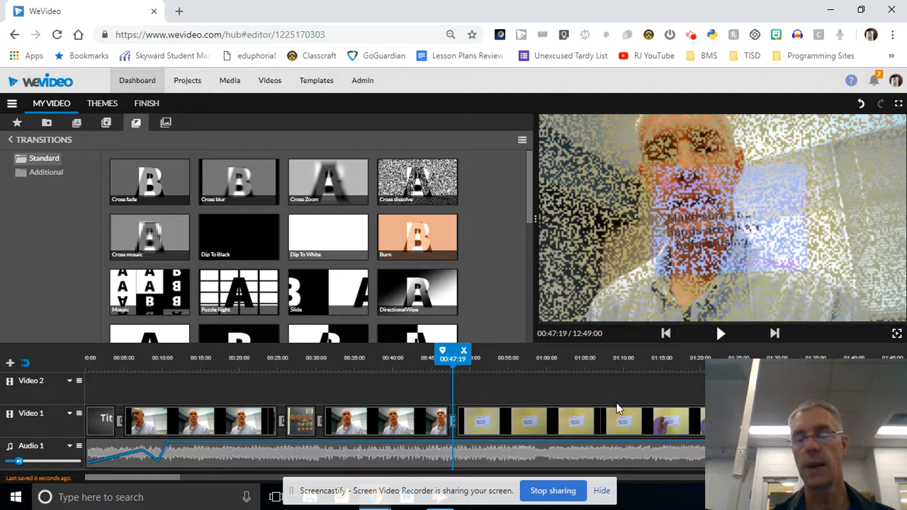
# Add a Slide transition at the end of the "Finsh with WeVideo" clip
pyautogui.moveTo(652, 478); pyautogui.dragTo(694, 486)
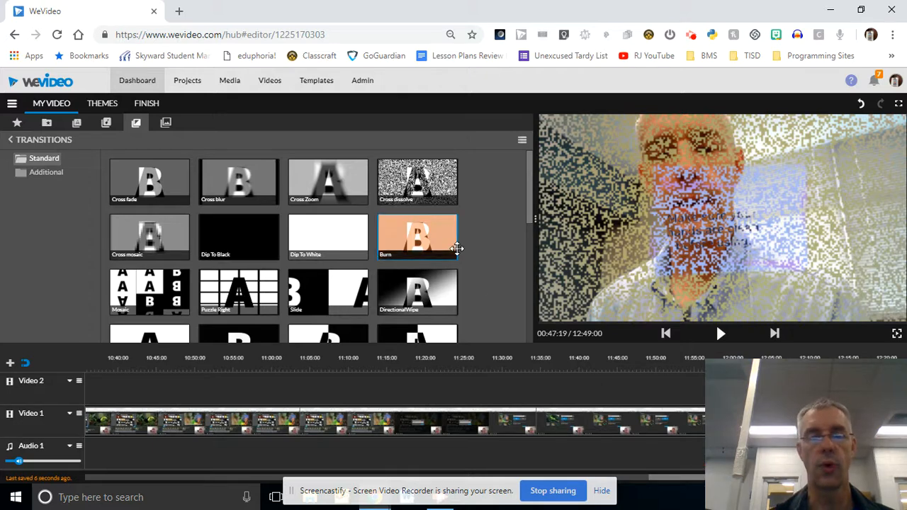
pyautogui.moveTo(330, 285)
pyautogui.mouseDown()
pyautogui.moveTo(394, 368)
pyautogui.moveTo(470, 425)
pyautogui.moveTo(425, 387)
pyautogui.moveTo(371, 398)
pyautogui.moveTo(257, 395)
pyautogui.moveTo(385, 414)
pyautogui.moveTo(449, 381)
pyautogui.moveTo(685, 403)
pyautogui.moveTo(896, 404)
pyautogui.moveTo(804, 408)
pyautogui.mouseUp()
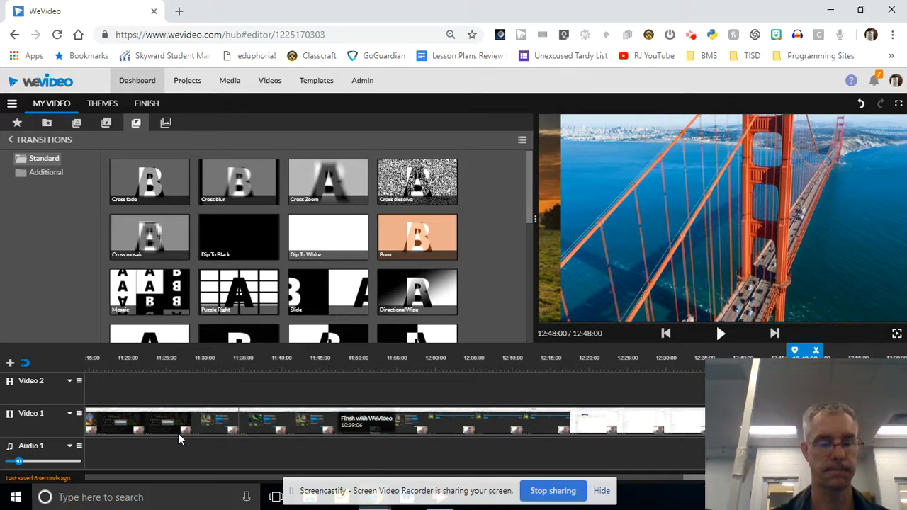
# Turn the Audio 1 track volume all the way down and place the playhead at 00:01:11 in the opening title
pyautogui.moveTo(248, 482); pyautogui.dragTo(112, 480)
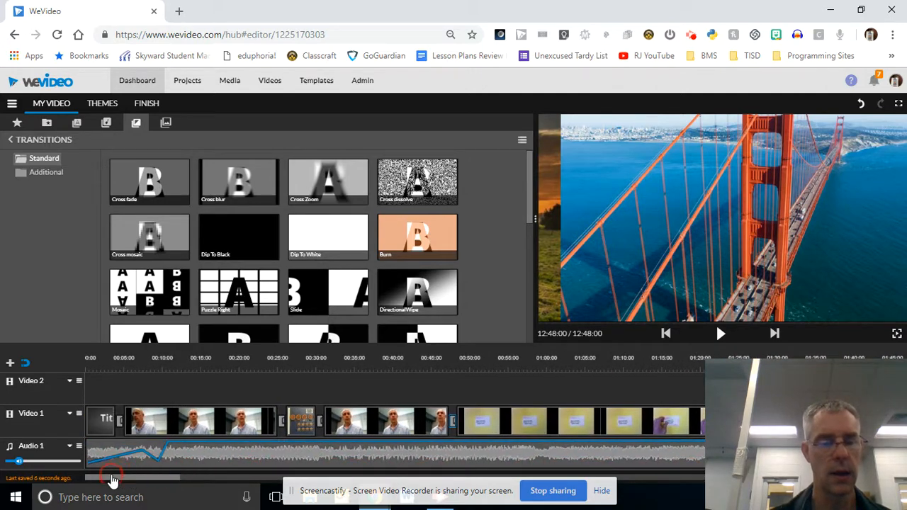
pyautogui.moveTo(30, 462); pyautogui.dragTo(5, 462)
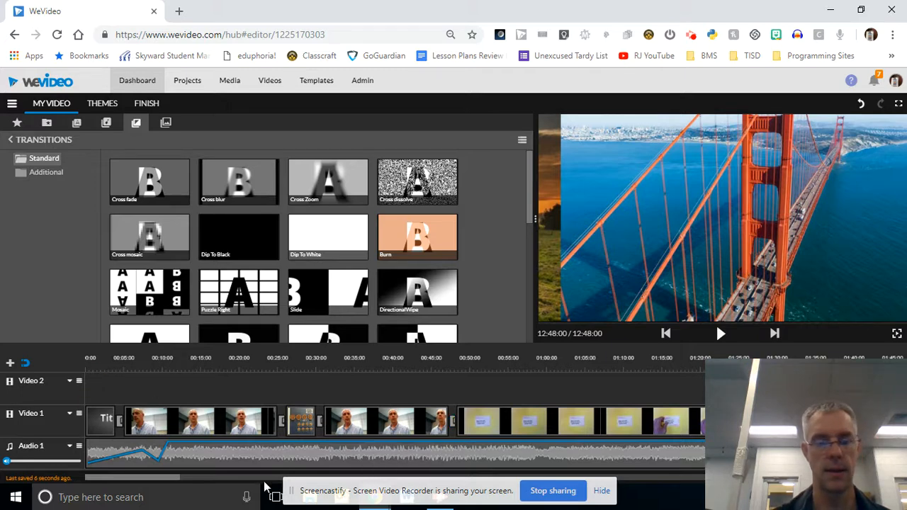
pyautogui.moveTo(169, 484); pyautogui.dragTo(102, 502)
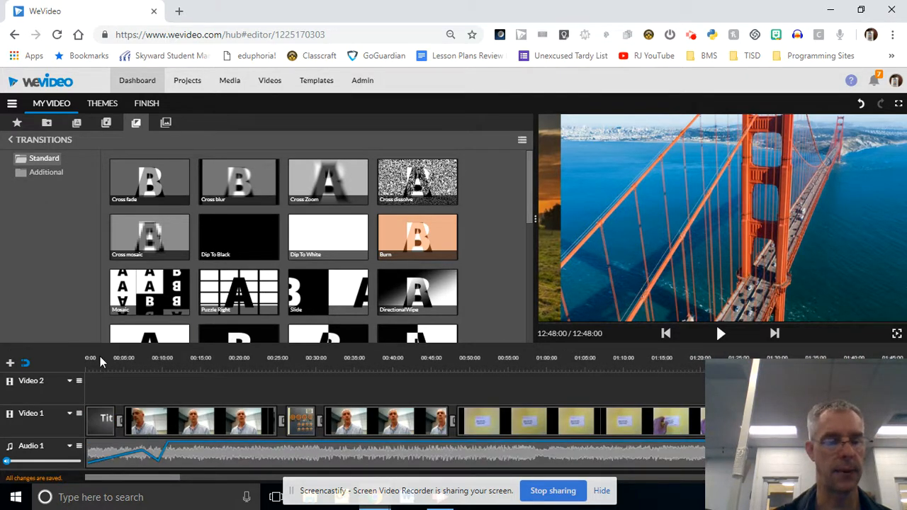
pyautogui.click(100, 420)
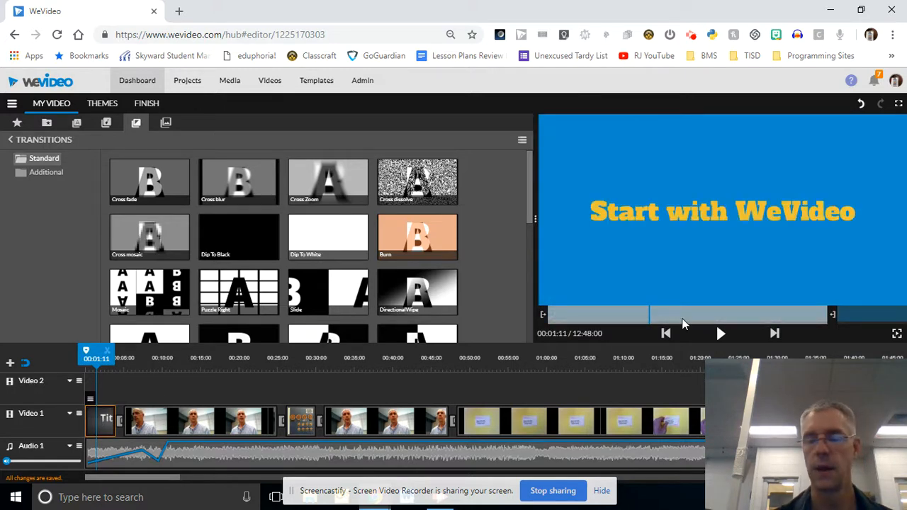
# Play the edit from the opening title, skipping ahead to check the transitions around the Academic Awards photo, and stop playback
pyautogui.click(717, 333)
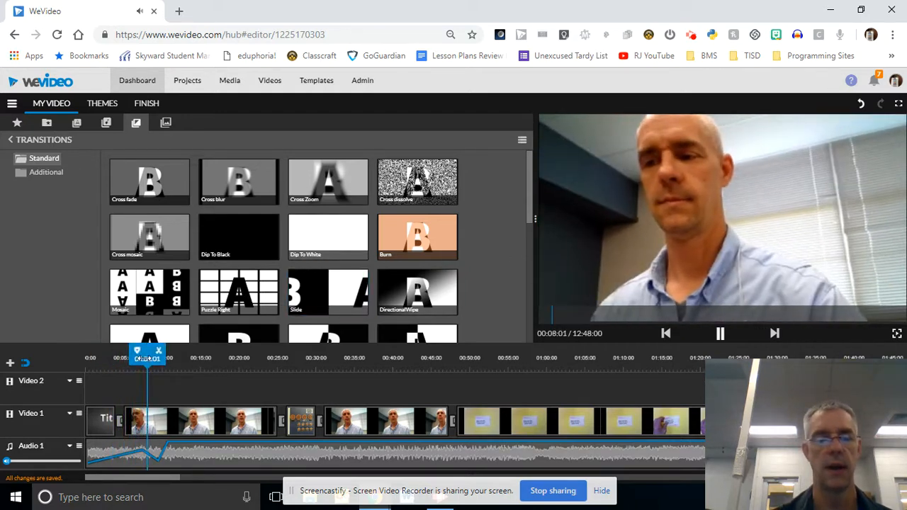
pyautogui.moveTo(151, 358); pyautogui.dragTo(271, 371)
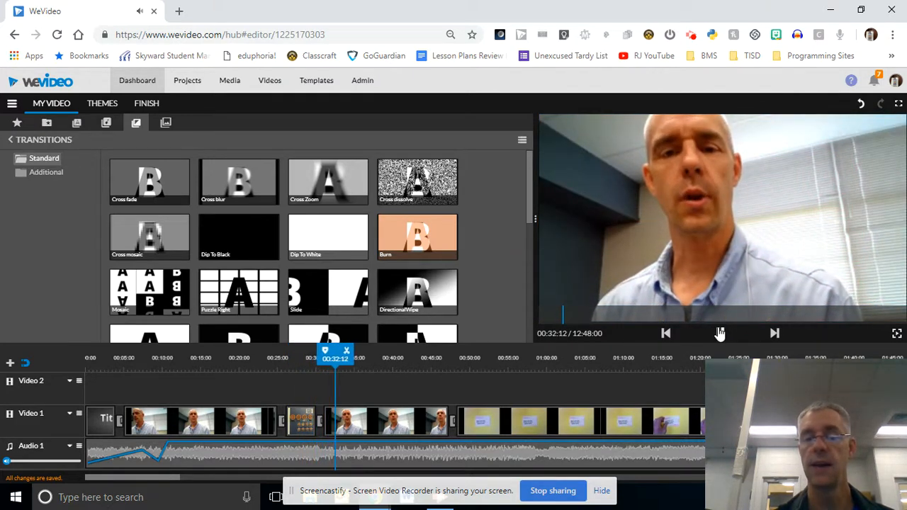
pyautogui.click(719, 334)
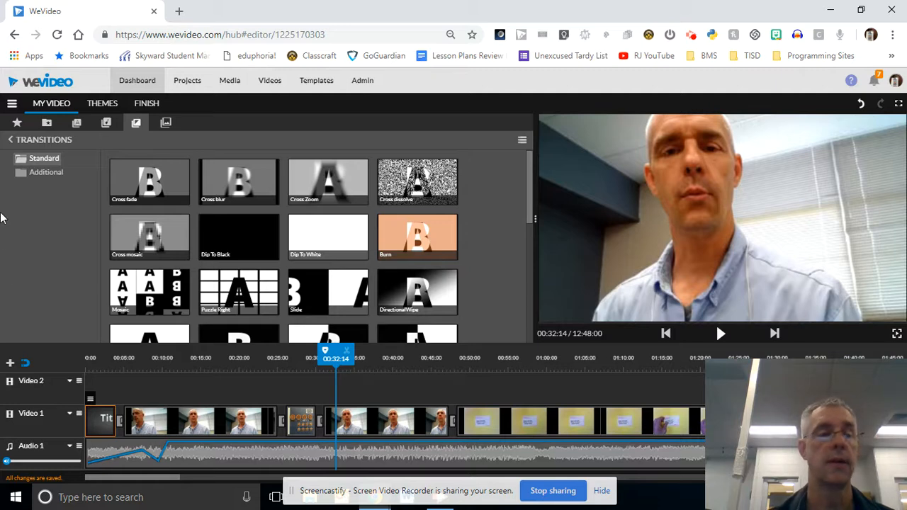
# Save the edit and begin finishing it with the video title "Start with WeVideo"
pyautogui.click(12, 103)
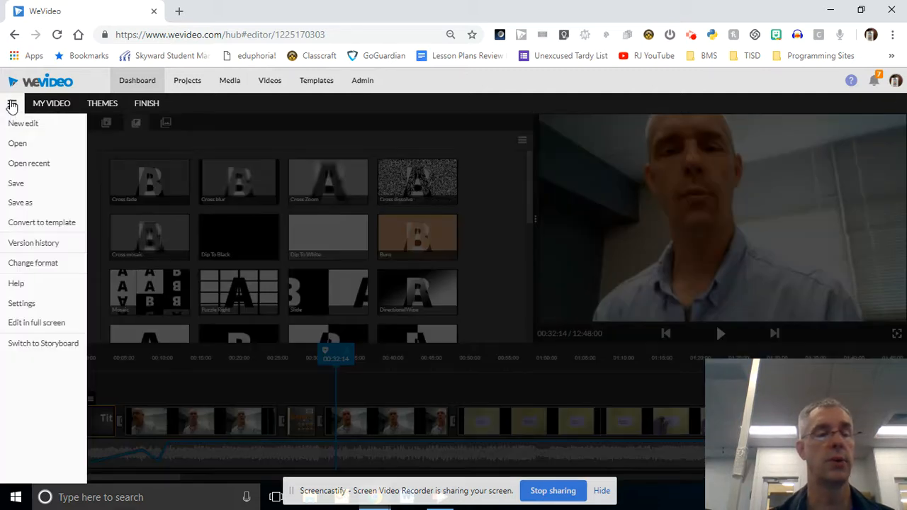
pyautogui.click(19, 187)
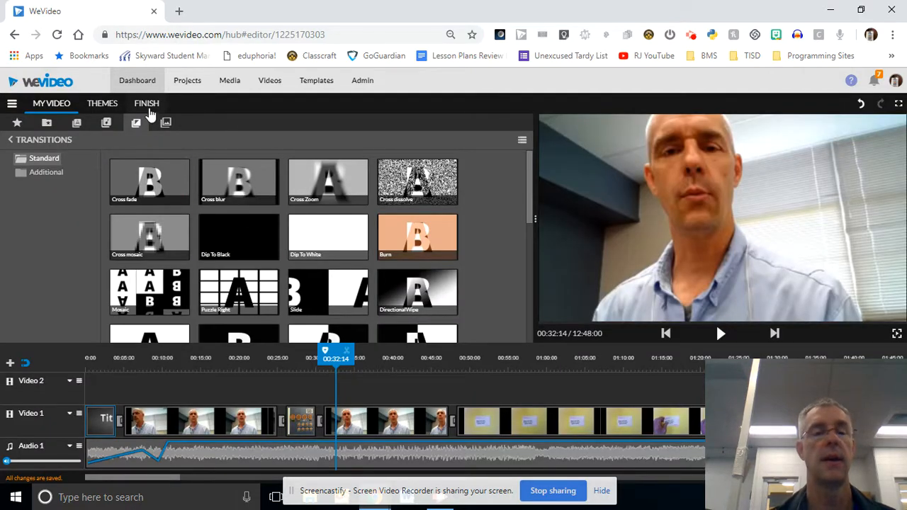
pyautogui.click(149, 110)
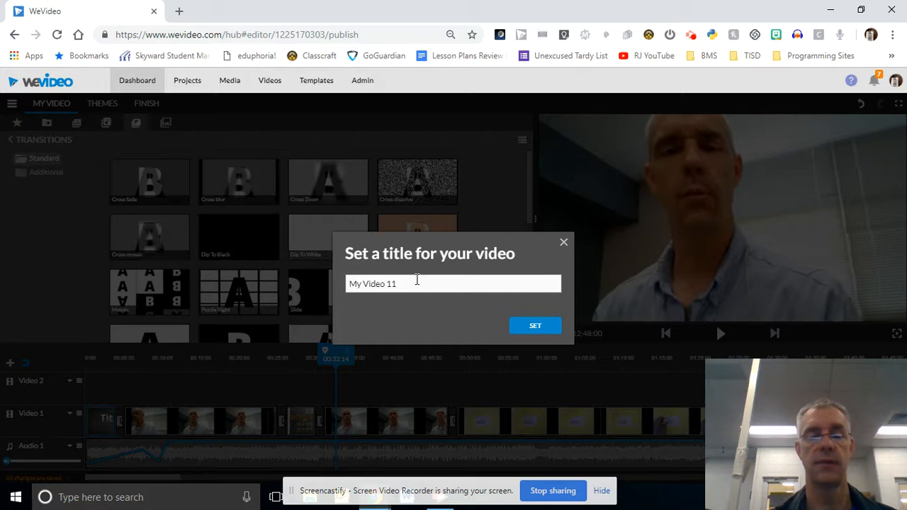
pyautogui.moveTo(416, 281); pyautogui.dragTo(333, 276)
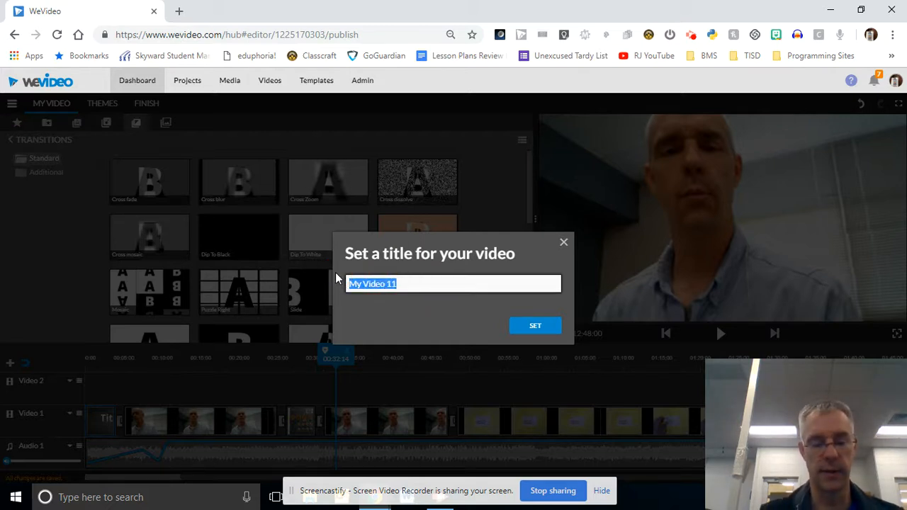
pyautogui.write('S')
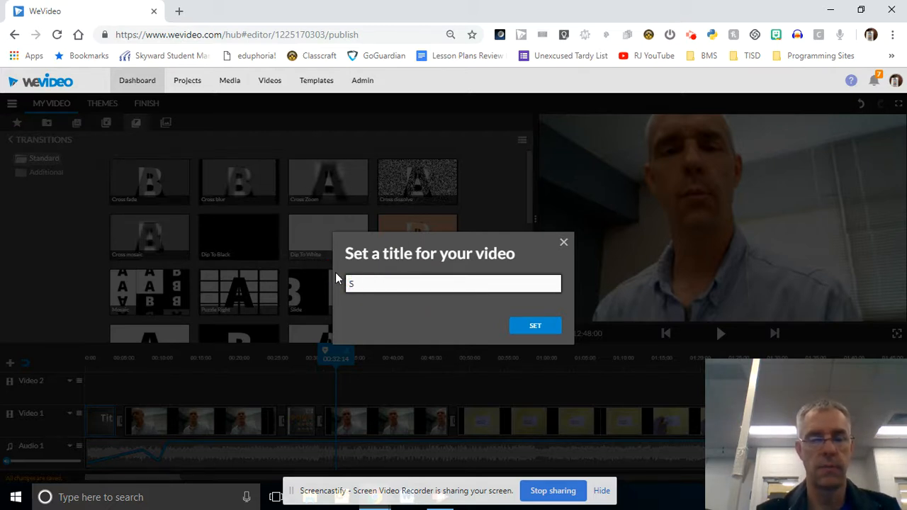
pyautogui.write('art')
pyautogui.press('BackSpace')
pyautogui.write('rt with Wev')
pyautogui.press('BackSpace')
pyautogui.write('Video')
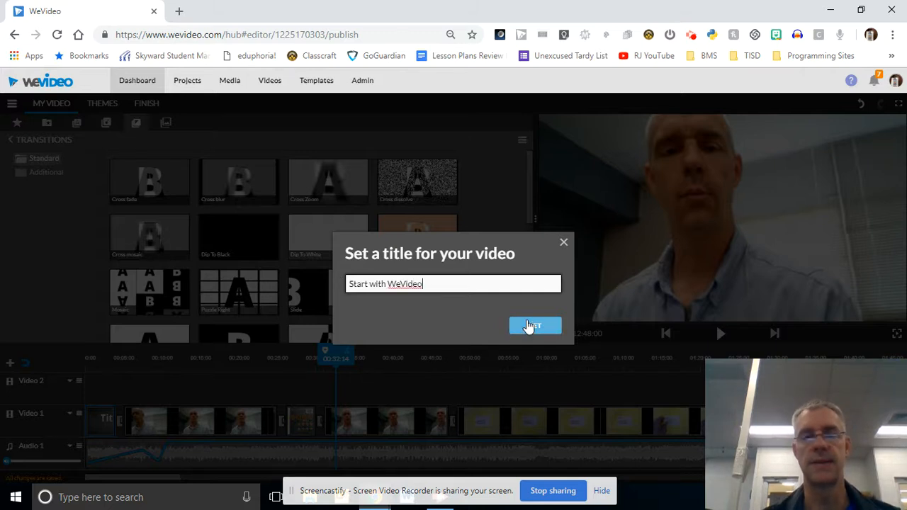
pyautogui.click(532, 326)
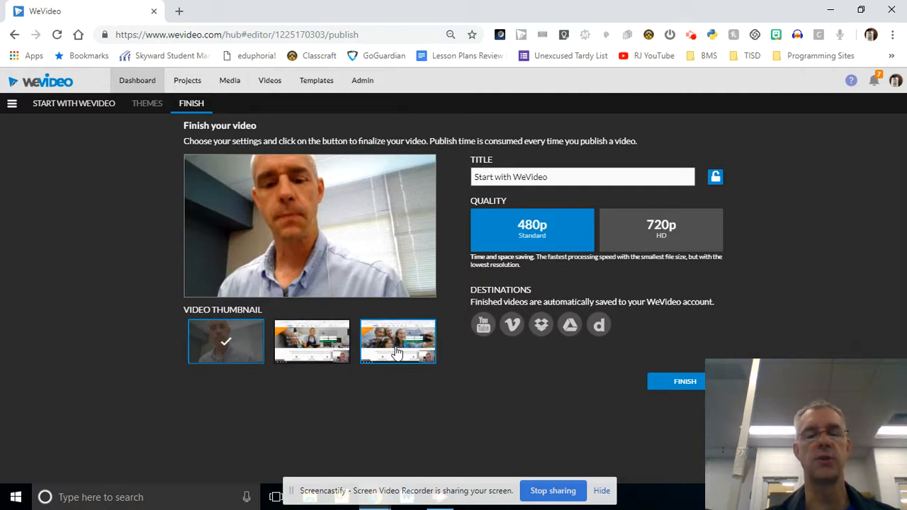
# Publish the video with the second thumbnail, the "Tell your story" page, in 720p HD quality with Google Drive as an added destination
pyautogui.click(312, 343)
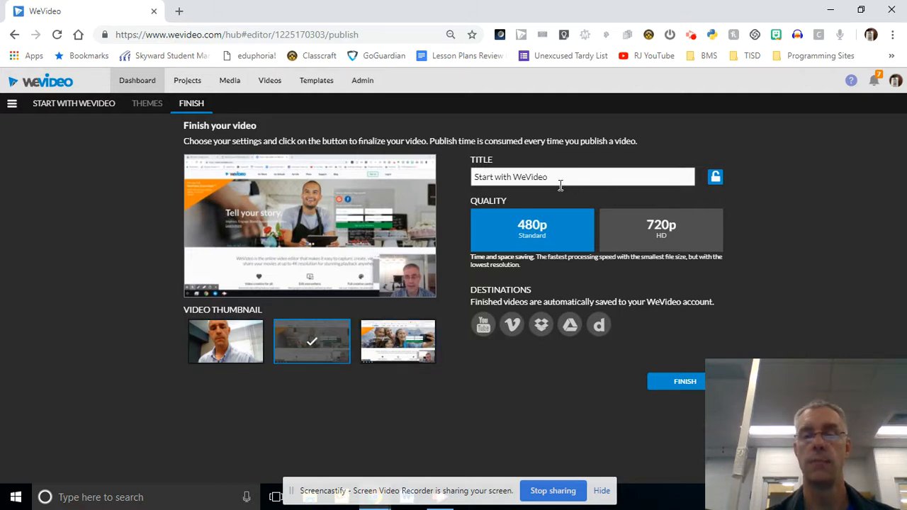
pyautogui.click(658, 236)
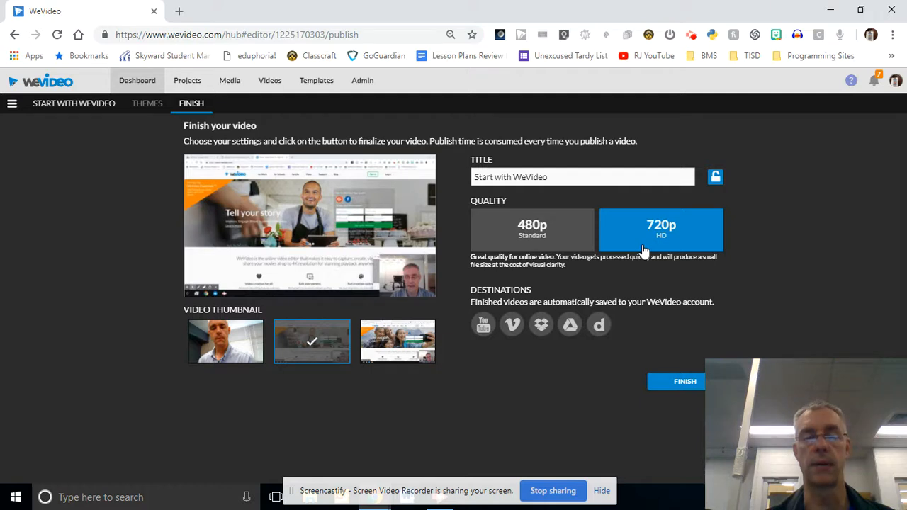
pyautogui.click(571, 332)
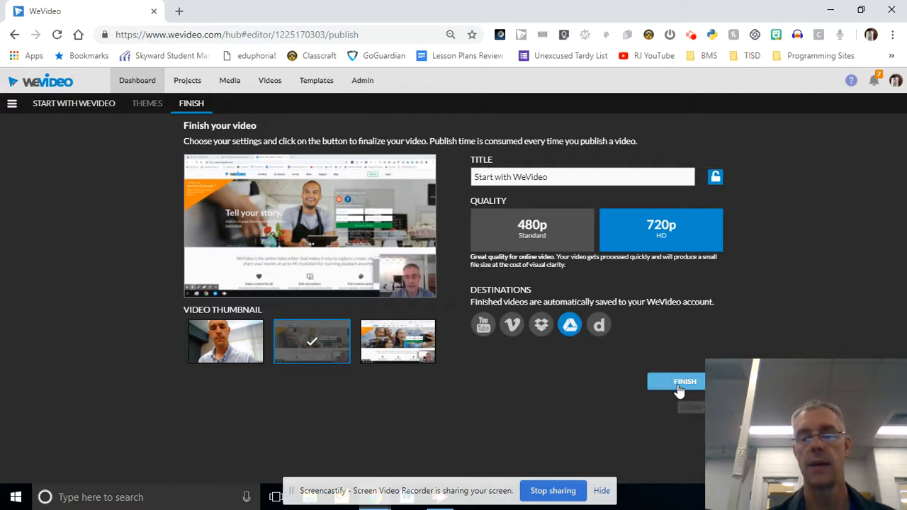
pyautogui.click(677, 386)
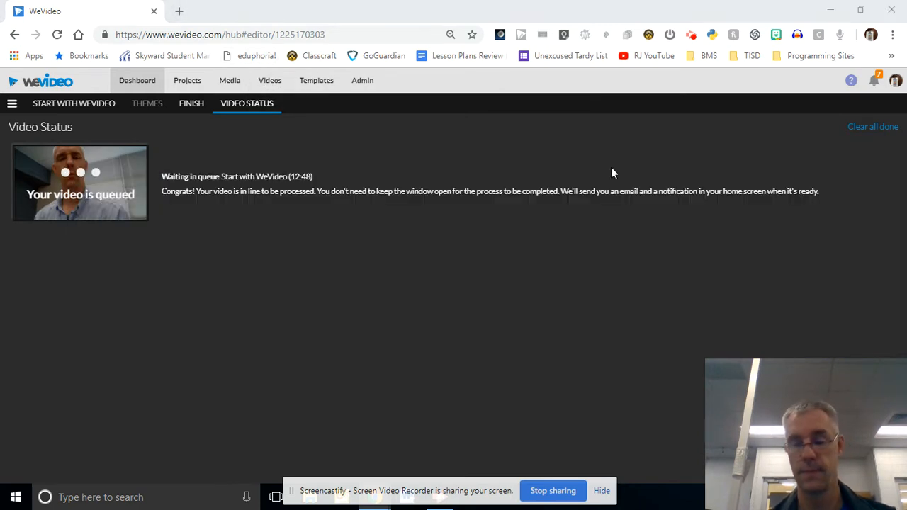
pyautogui.click(693, 37)
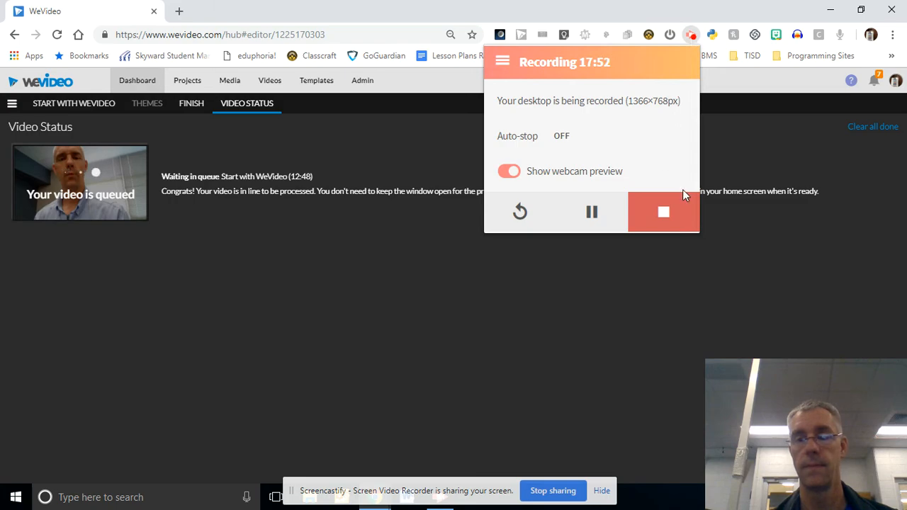